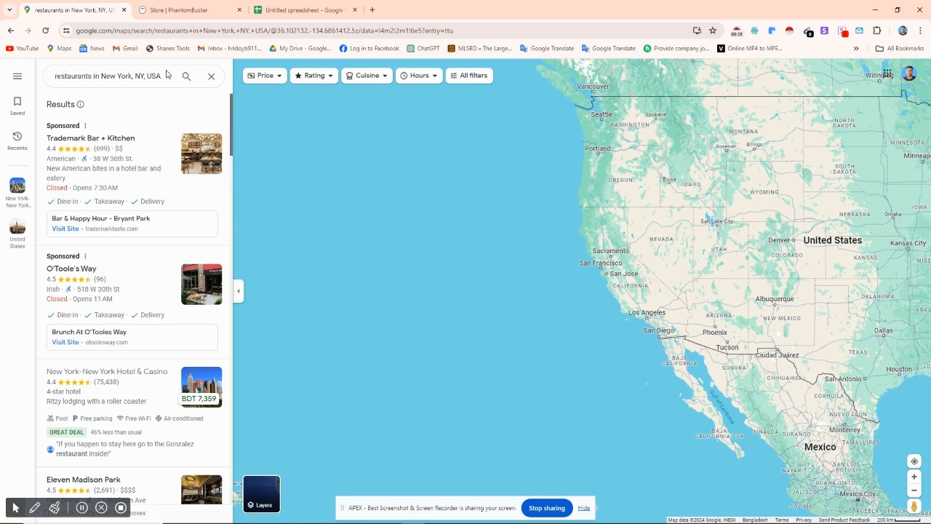
Step: Look through the Google Maps results for restaurants in New York, NY, USA
drag(162, 76, 116, 77)
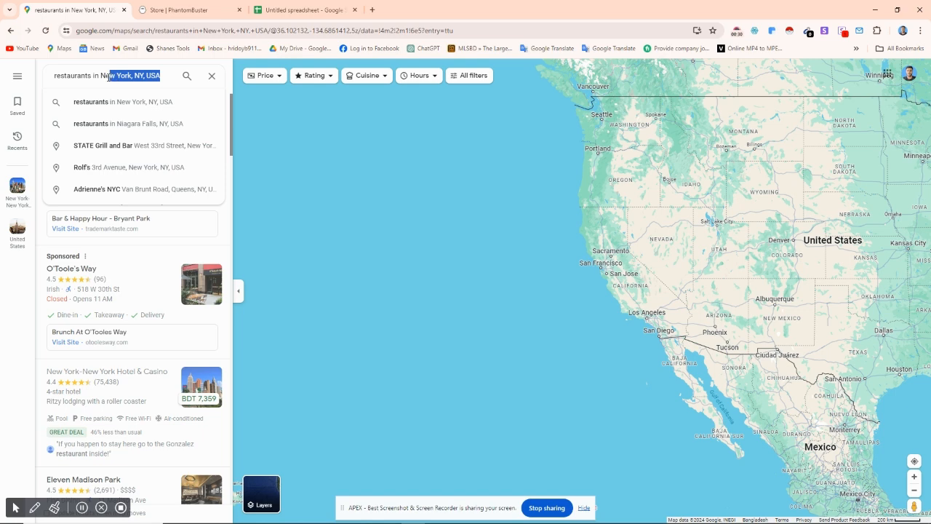
click(105, 76)
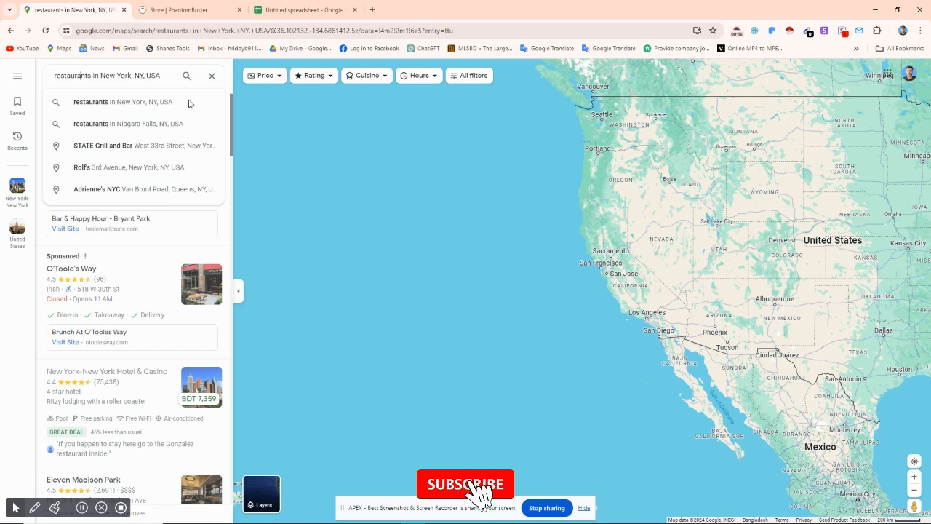
click(227, 238)
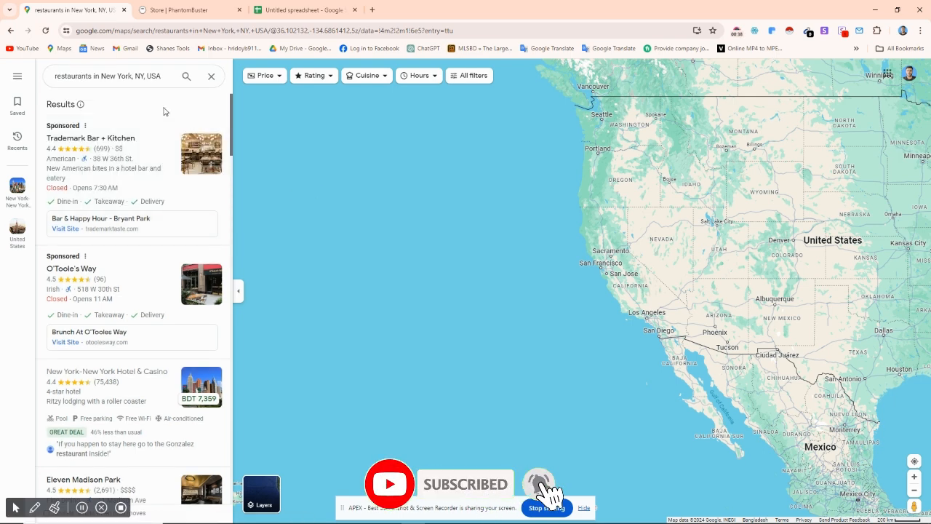
scroll(124, 221, down, 1)
scroll(127, 223, up, 1)
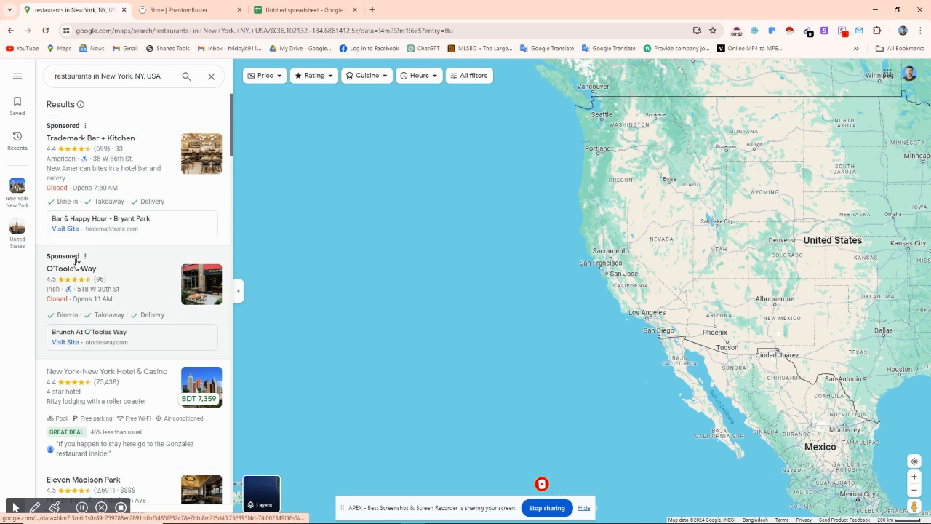
scroll(127, 260, down, 1)
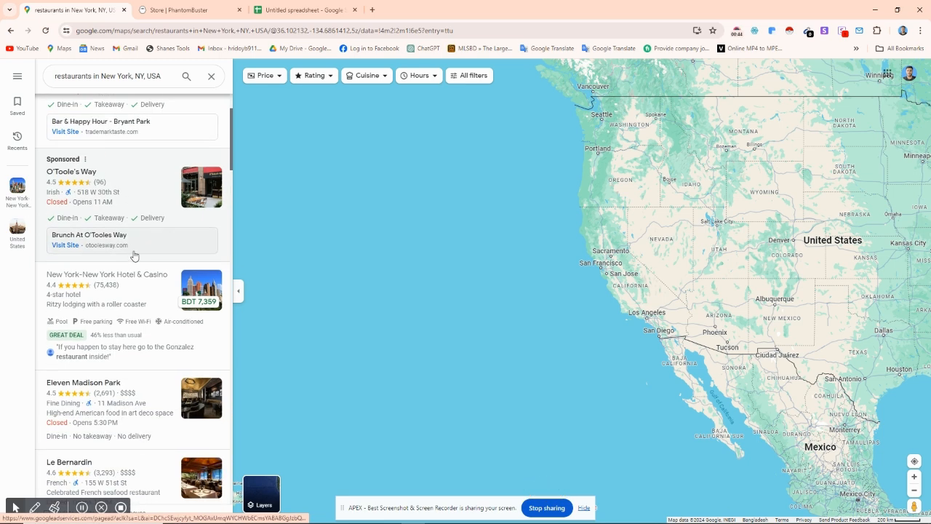
scroll(137, 211, down, 2)
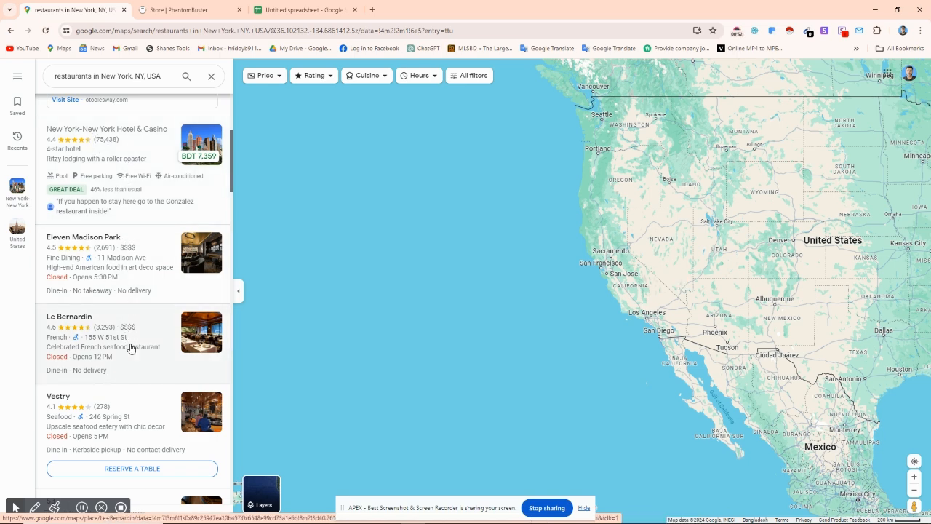
Step: Examine the contact details of New York-New York Hotel & Casino, and briefly view the Eleven Madison Park listing before closing it
click(148, 151)
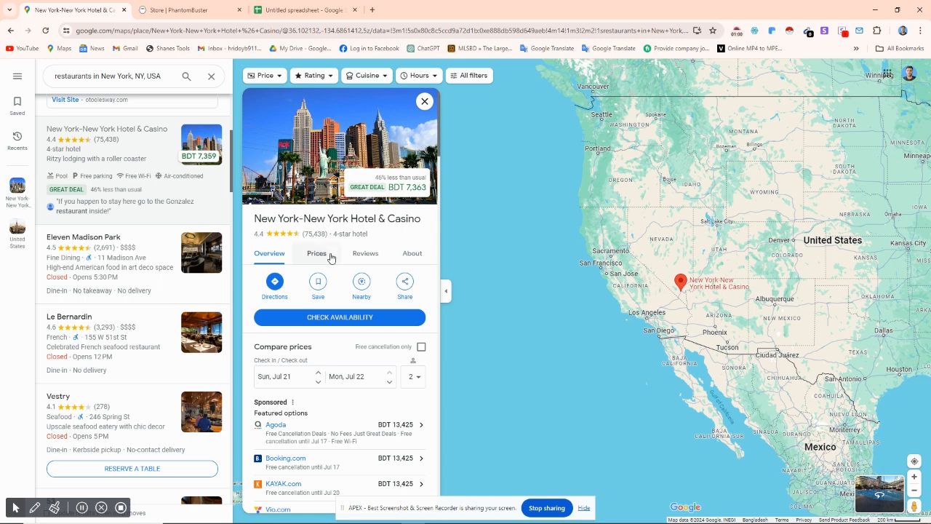
scroll(329, 257, down, 5)
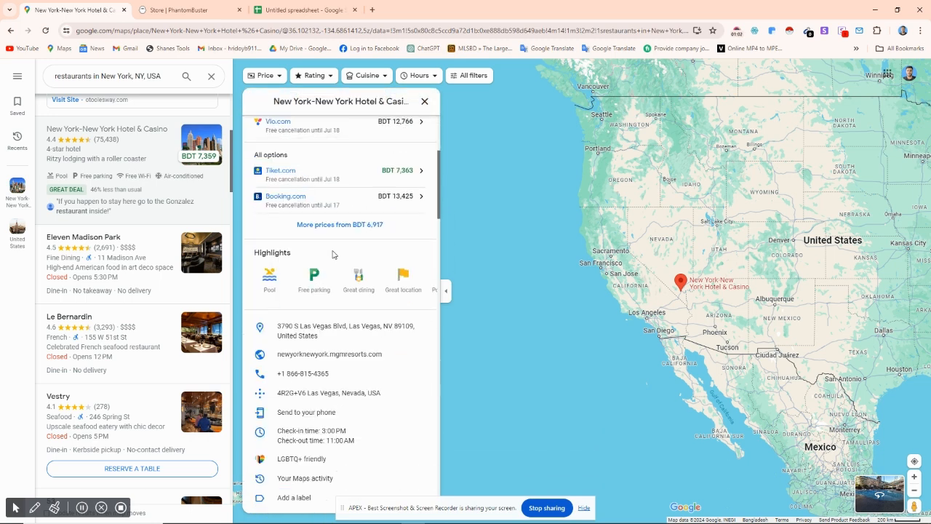
scroll(331, 254, down, 2)
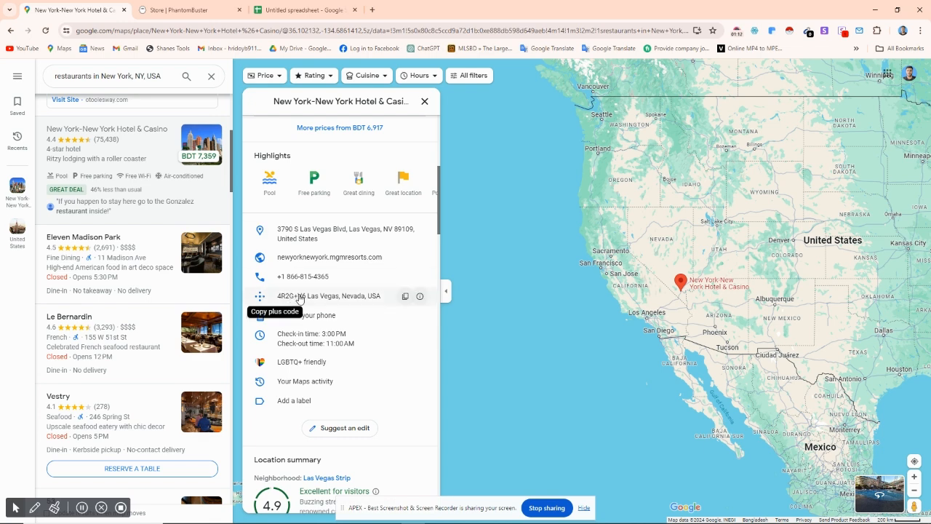
click(151, 244)
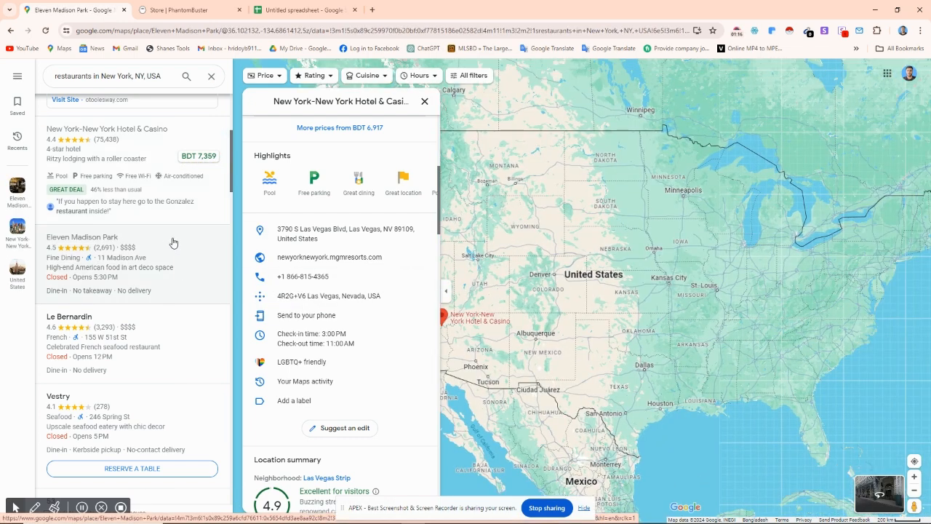
click(426, 102)
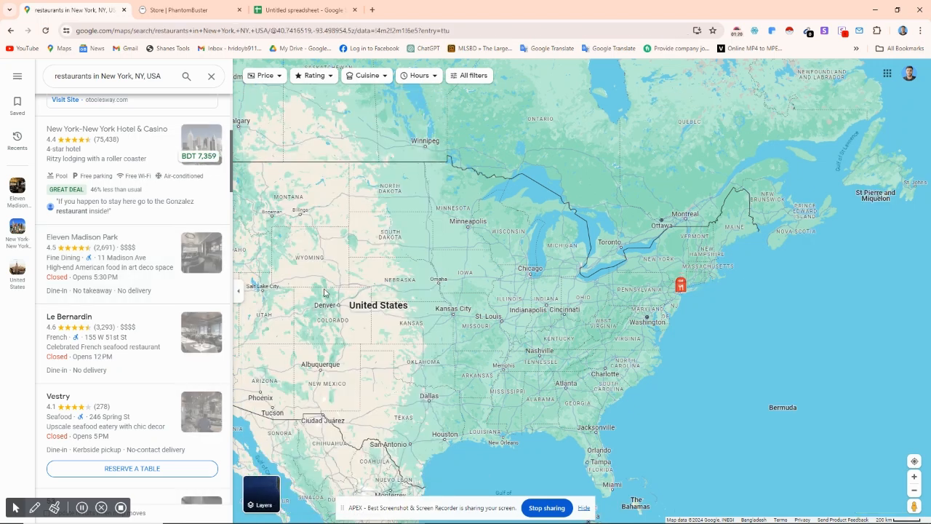
Step: Clear the current search and run it again for restaurants in New York, NY, USA
scroll(150, 254, up, 4)
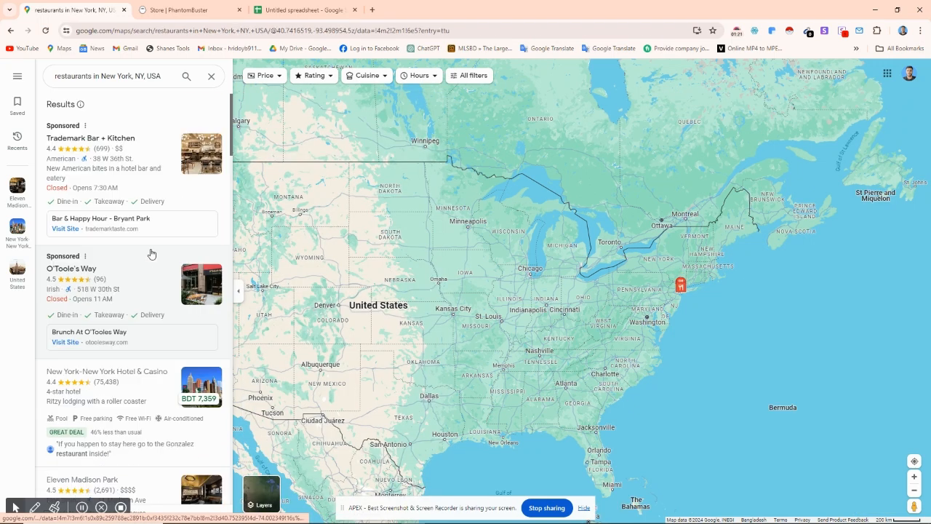
click(214, 77)
click(129, 102)
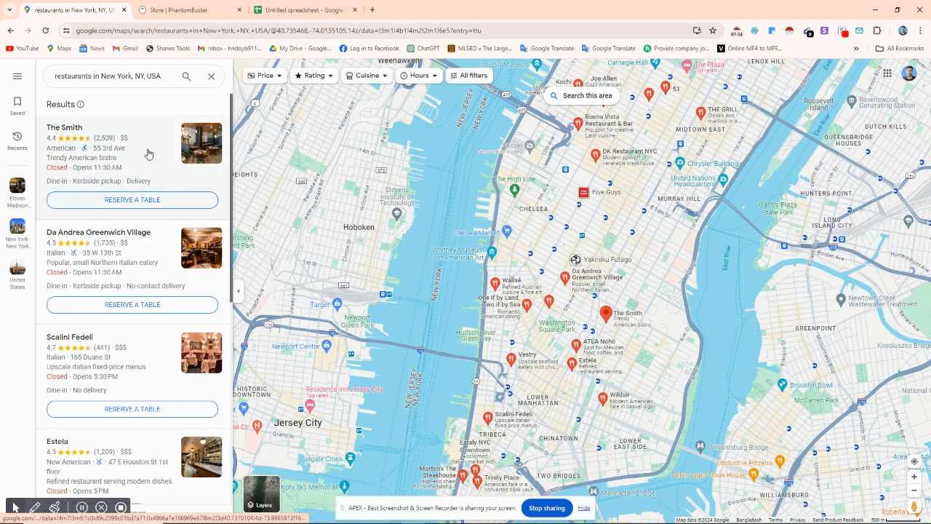
Step: Look over the refreshed restaurant results and view the details of The Smith, closing its listing when done
scroll(151, 211, down, 5)
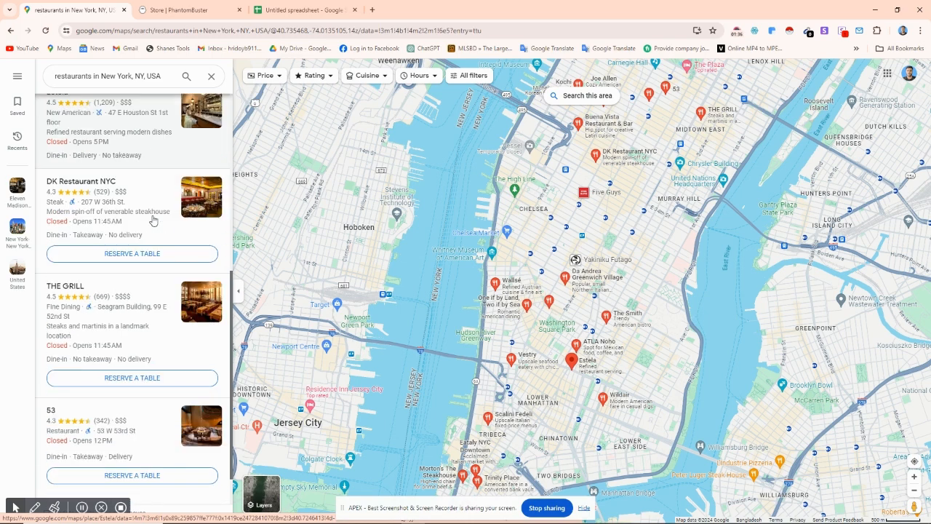
scroll(153, 218, up, 6)
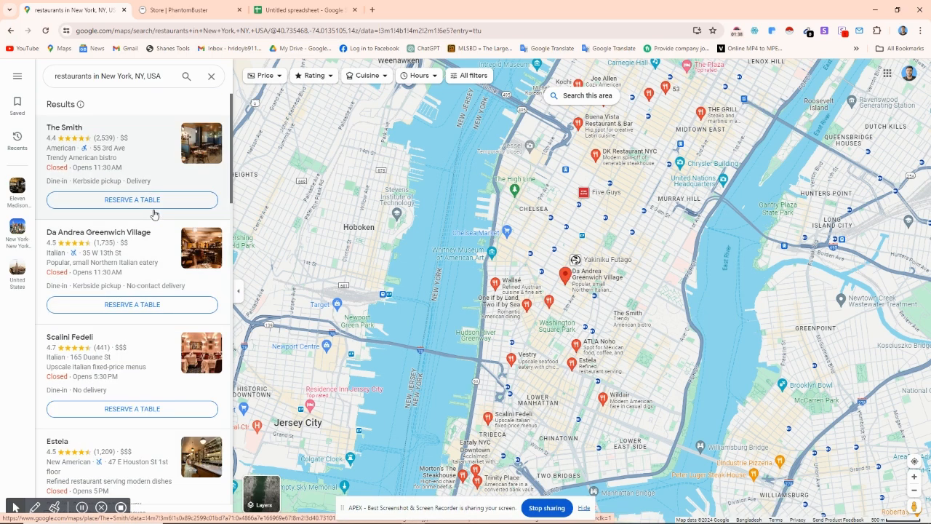
click(148, 142)
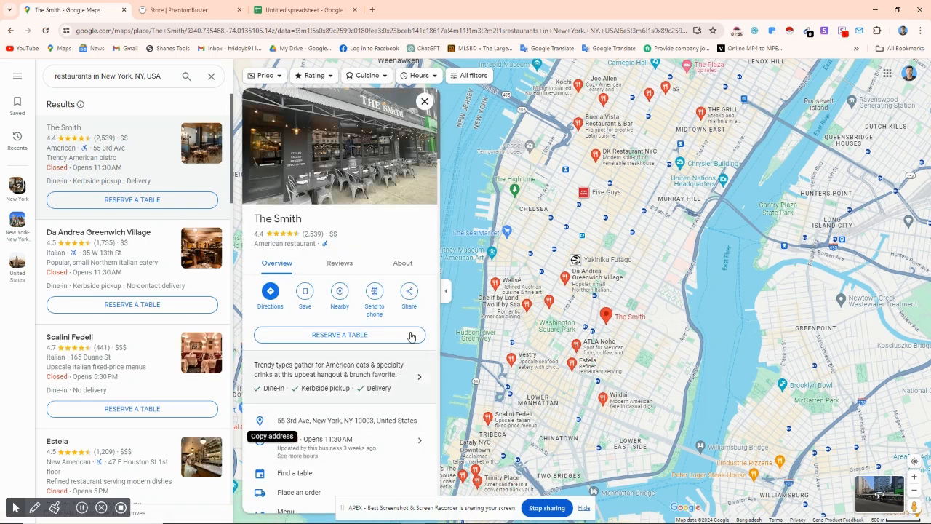
click(425, 101)
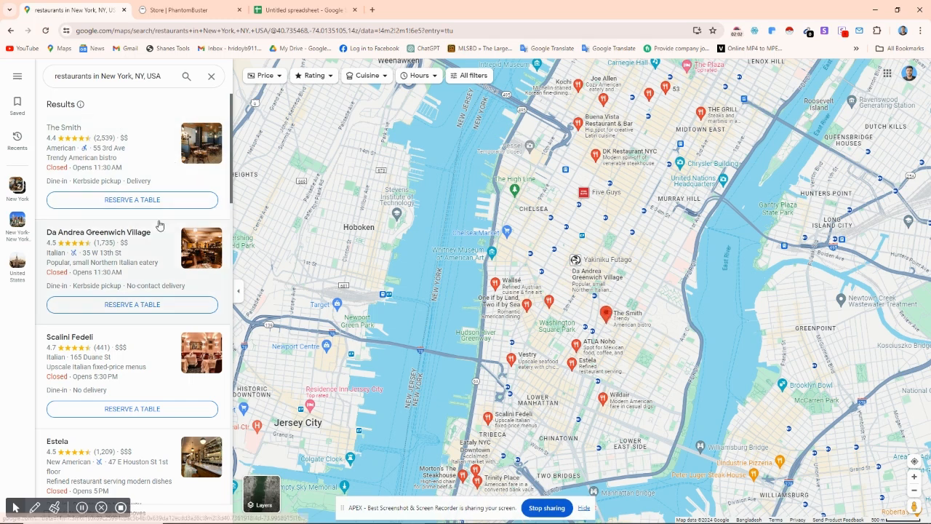
Step: Switch to PhantomBuster and open its dashboard
click(187, 12)
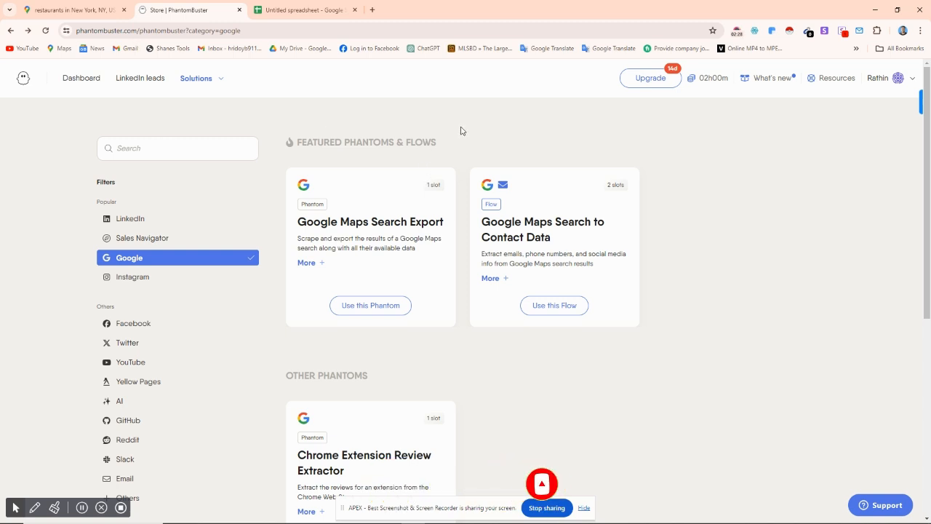
click(94, 81)
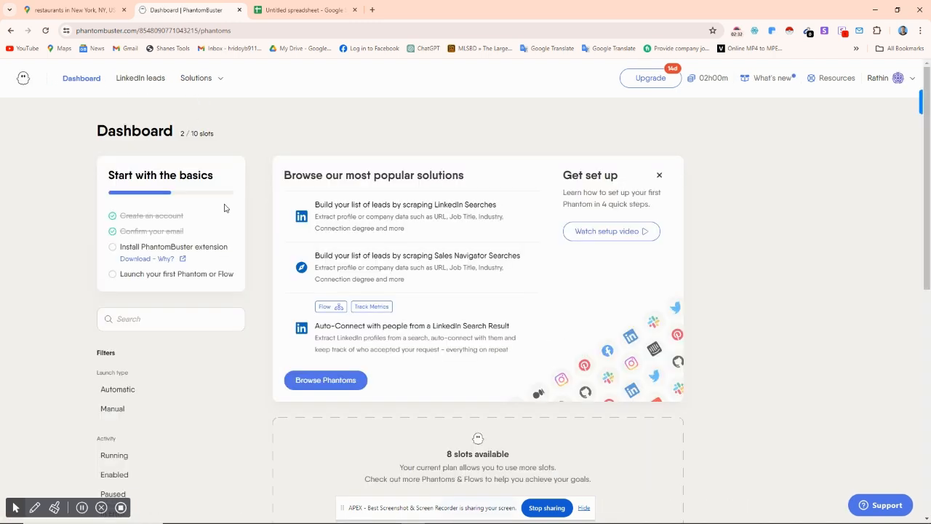
click(885, 86)
mouse_move(904, 85)
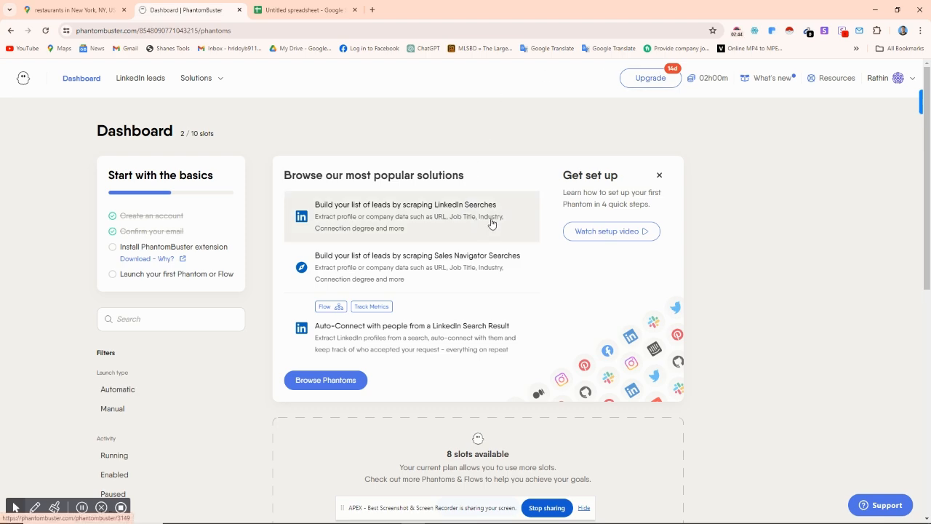
Step: Open the Google category of PhantomBuster solutions from the dashboard page
scroll(491, 221, down, 6)
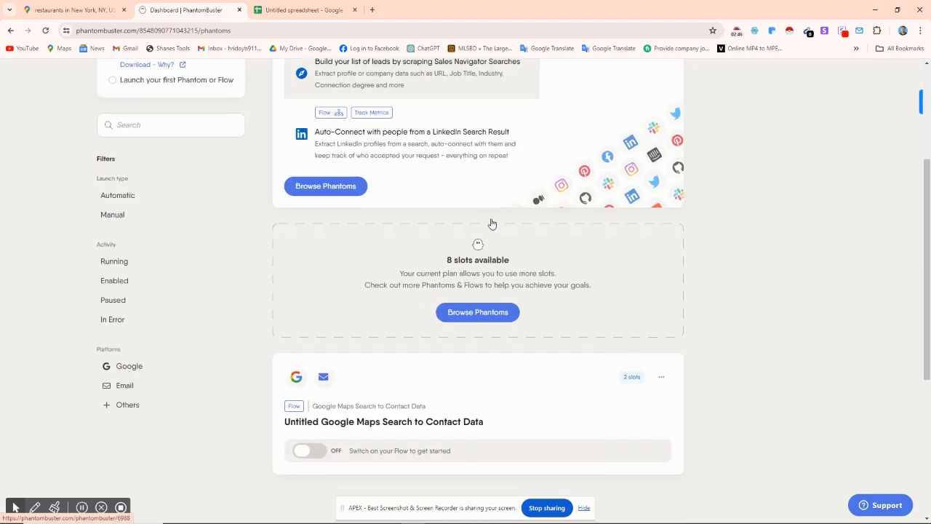
scroll(490, 219, down, 1)
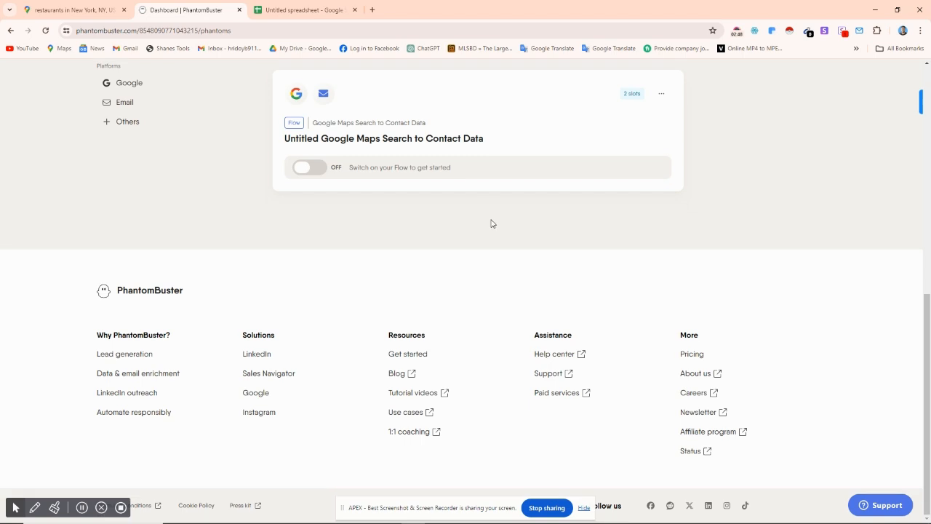
click(259, 394)
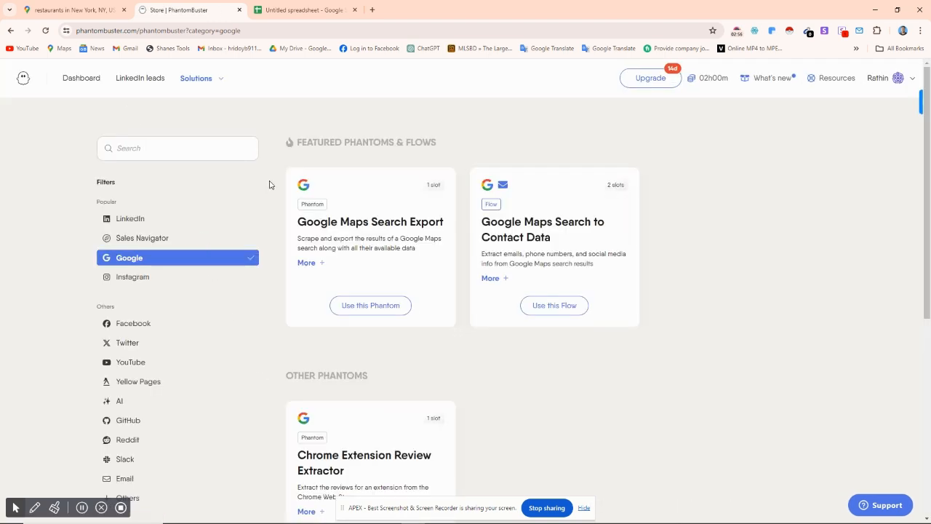
Step: Review the Google phantoms and start setting up the Google Maps Search to Contact Data flow
scroll(195, 304, down, 2)
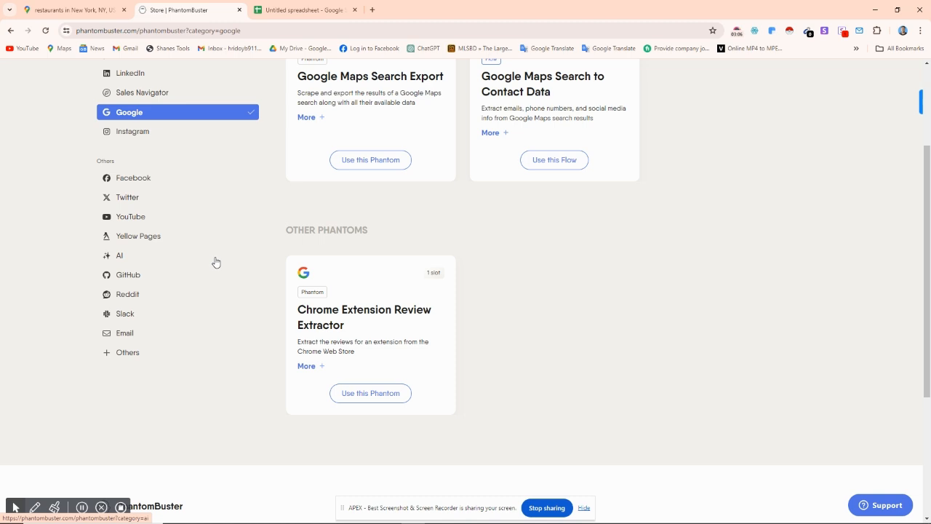
scroll(216, 261, up, 3)
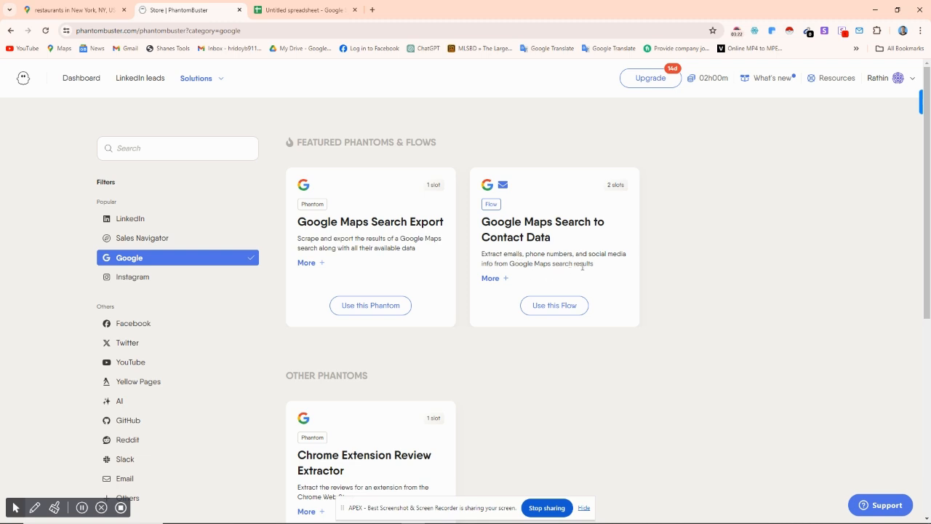
click(557, 309)
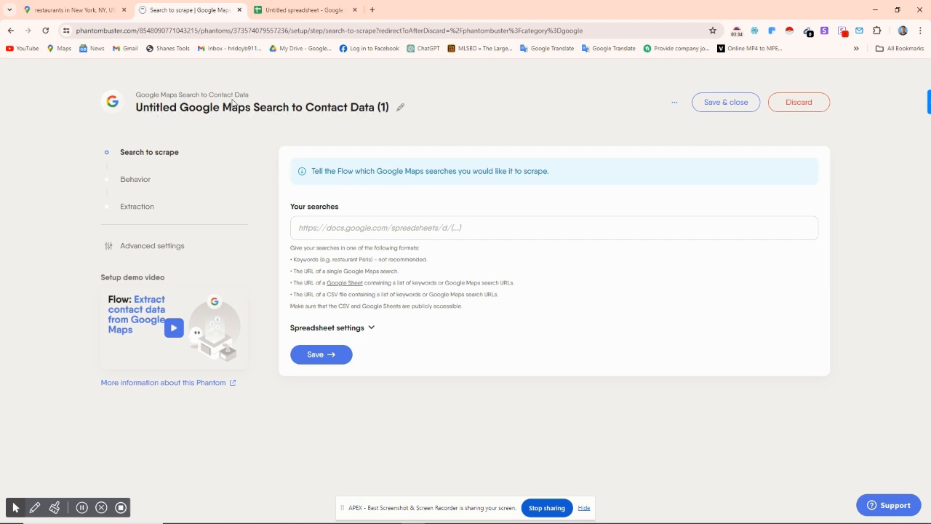
Step: Copy the URL of the Google Maps restaurant search for New York and paste it as the flow's search to scrape
click(341, 232)
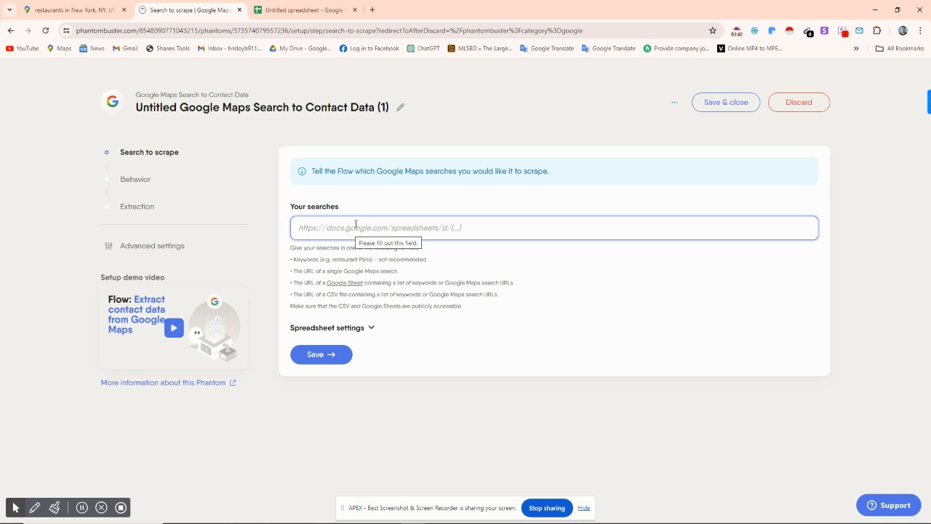
click(315, 256)
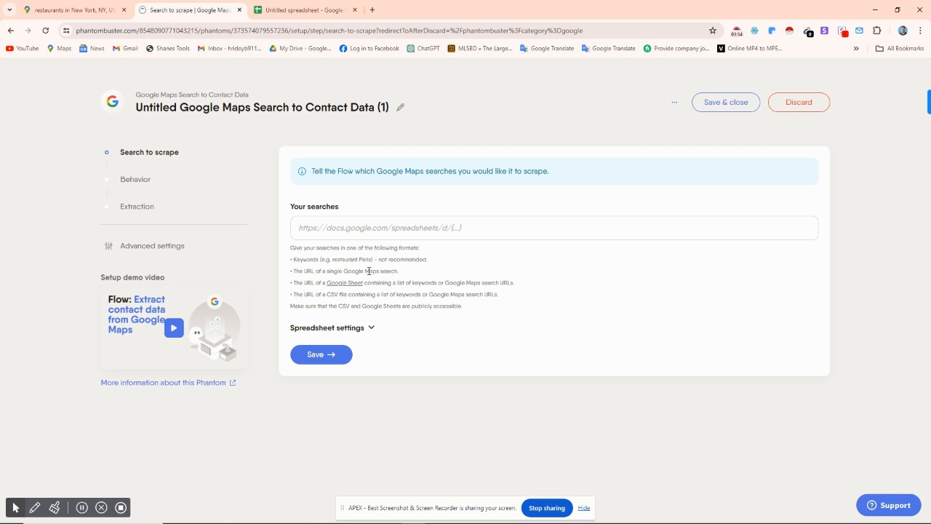
click(351, 223)
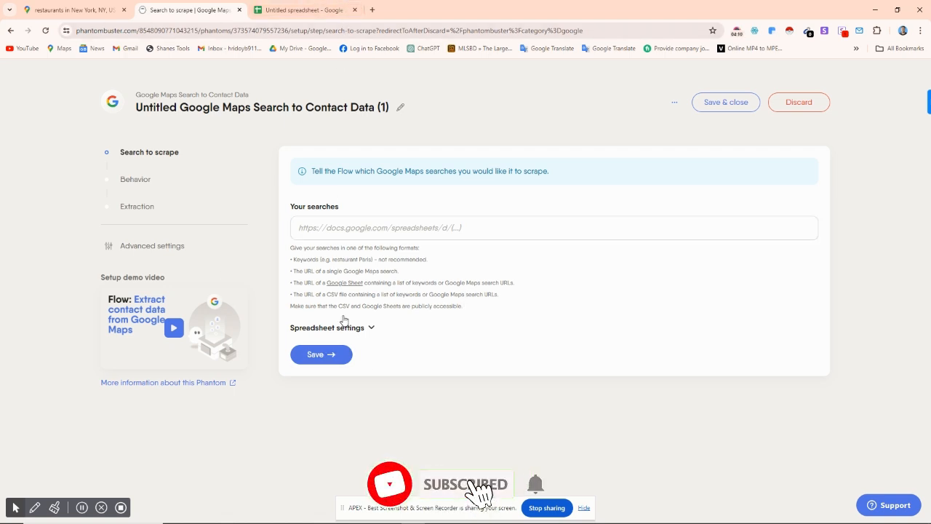
click(343, 227)
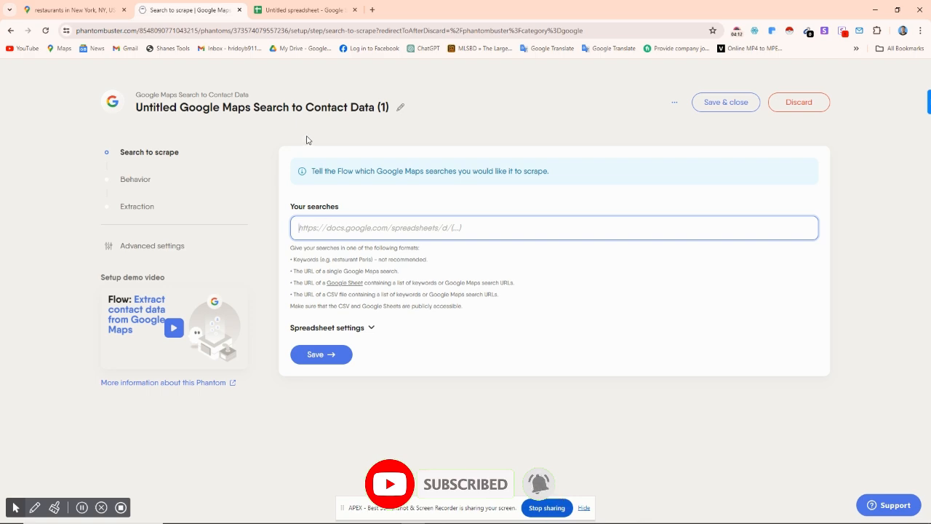
click(73, 9)
click(153, 30)
key(ctrl+c)
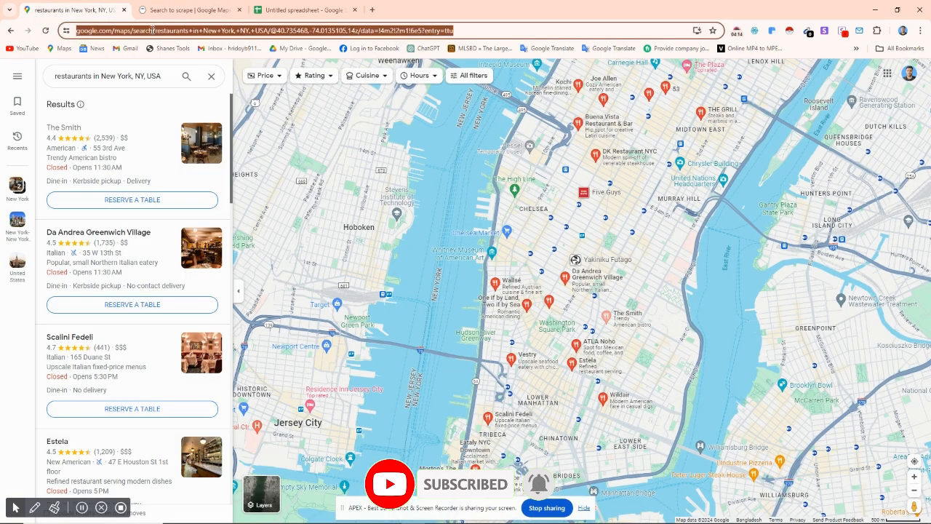
click(195, 9)
click(344, 233)
key(ctrl+v)
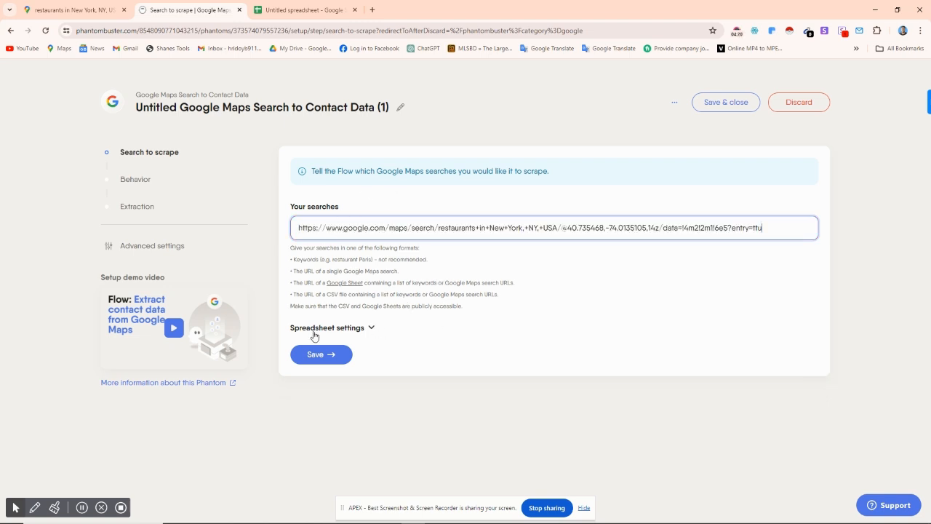
Step: Check the optional spreadsheet settings and save the search to scrape, continuing to the behavior settings
click(368, 327)
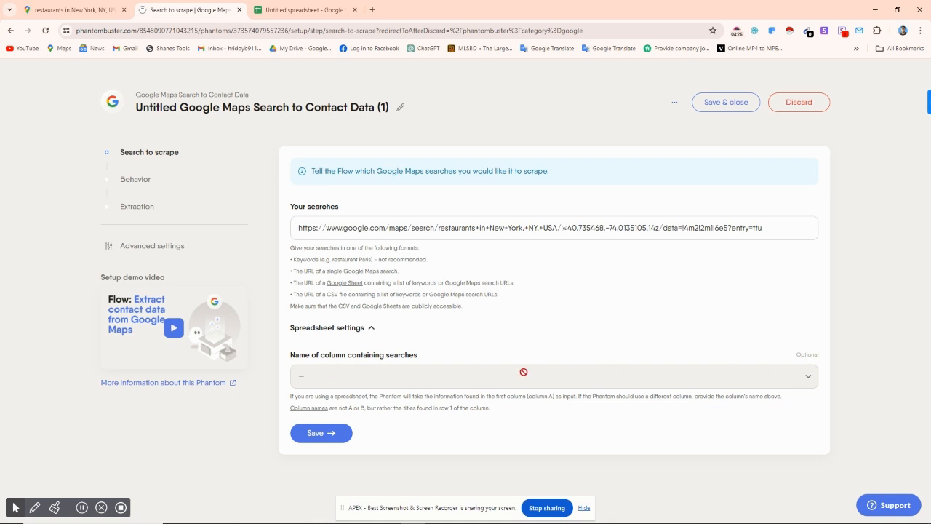
click(372, 329)
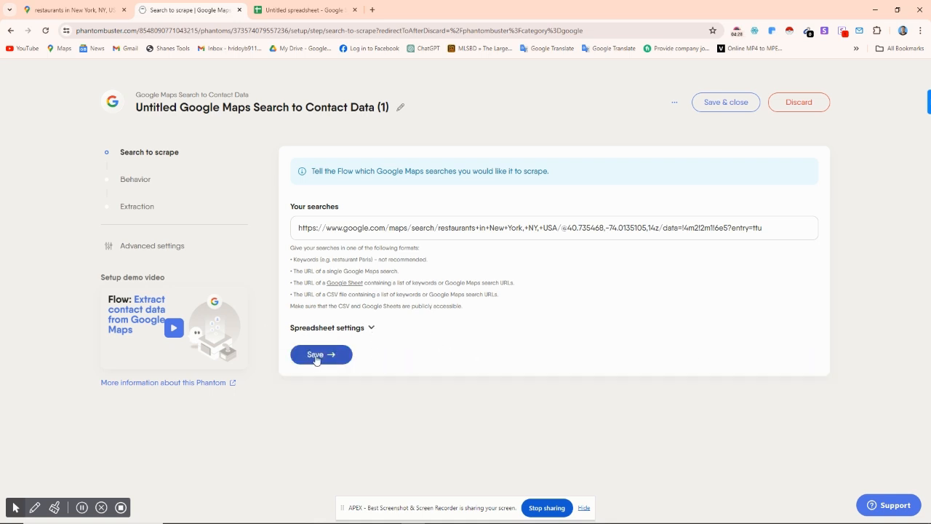
click(324, 356)
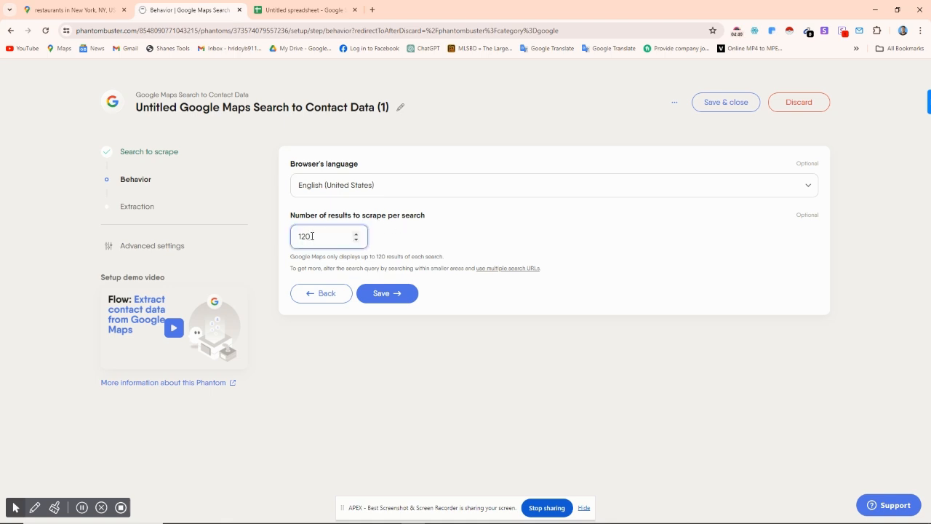
Step: Save the behavior settings and add Facebook pages, Instagram profiles, Twitter profiles, LinkedIn pages, YouTube channels and phone numbers to the data to scrape
click(409, 295)
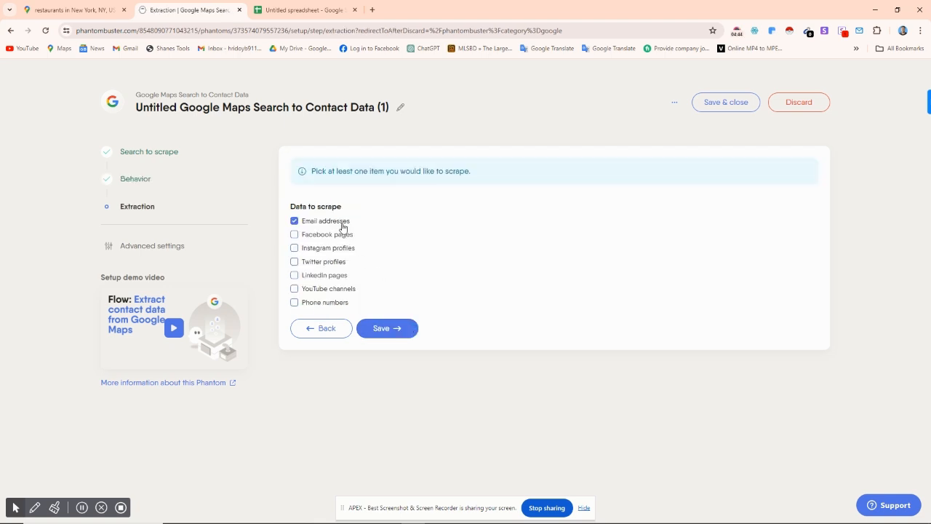
click(295, 236)
click(294, 249)
click(294, 262)
click(294, 276)
click(295, 289)
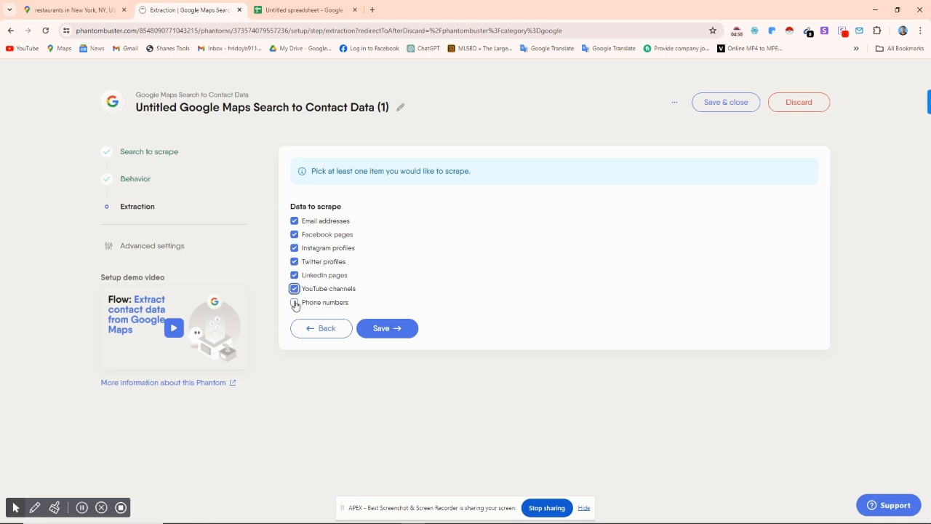
click(295, 303)
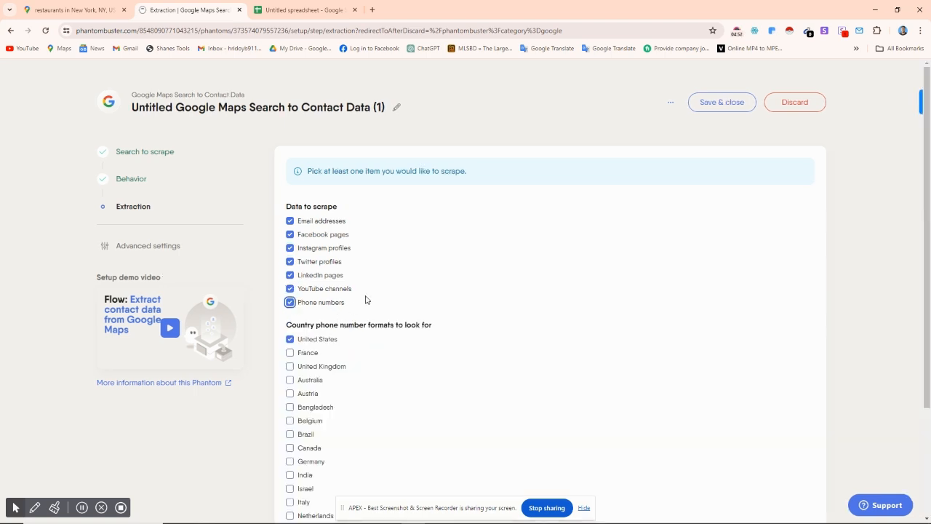
Step: Save the extraction settings with the United States phone number format and switch on the flow
scroll(366, 300, down, 1)
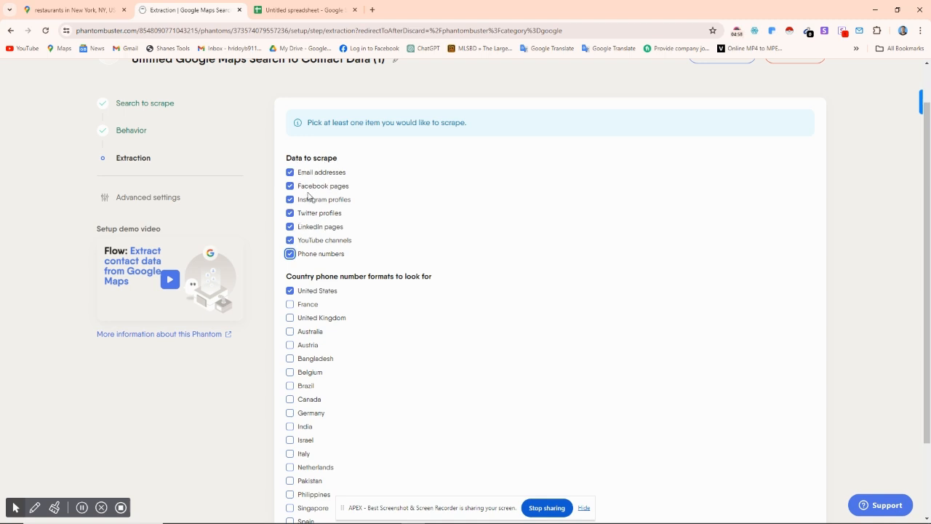
scroll(416, 255, down, 2)
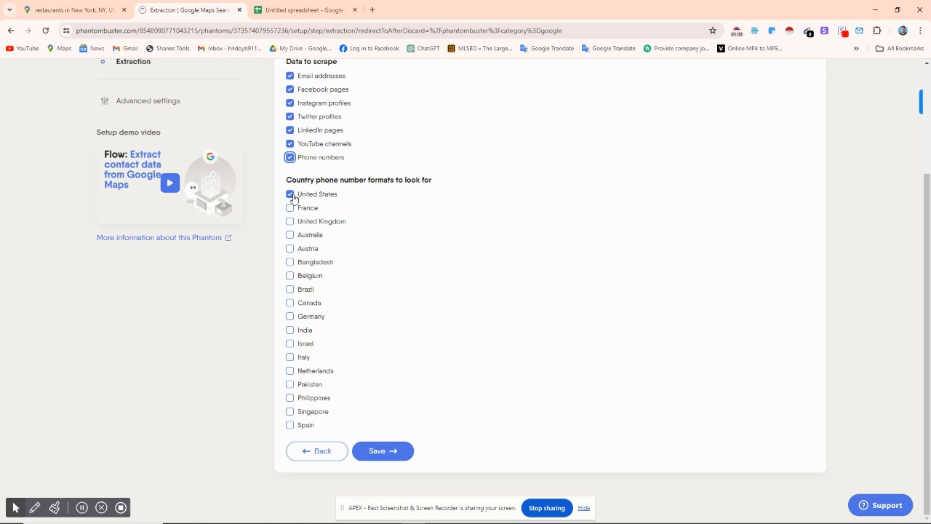
click(393, 450)
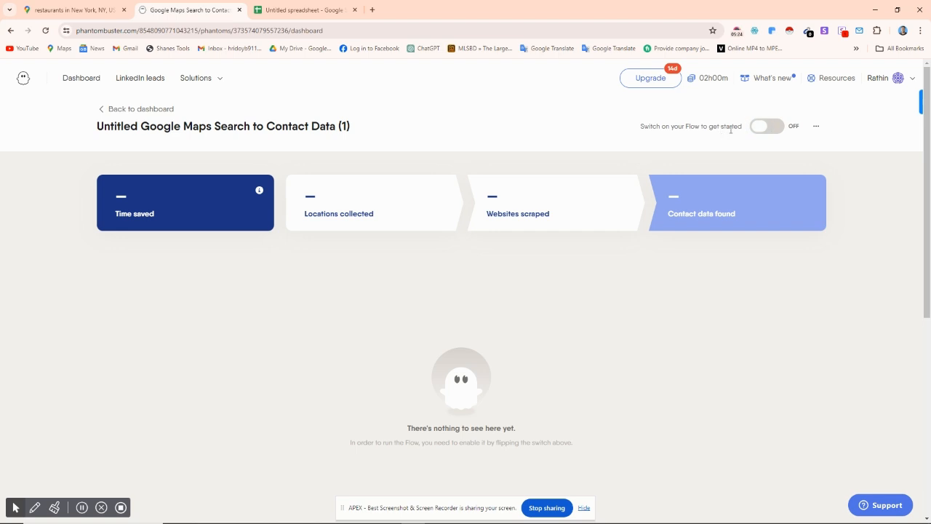
click(759, 126)
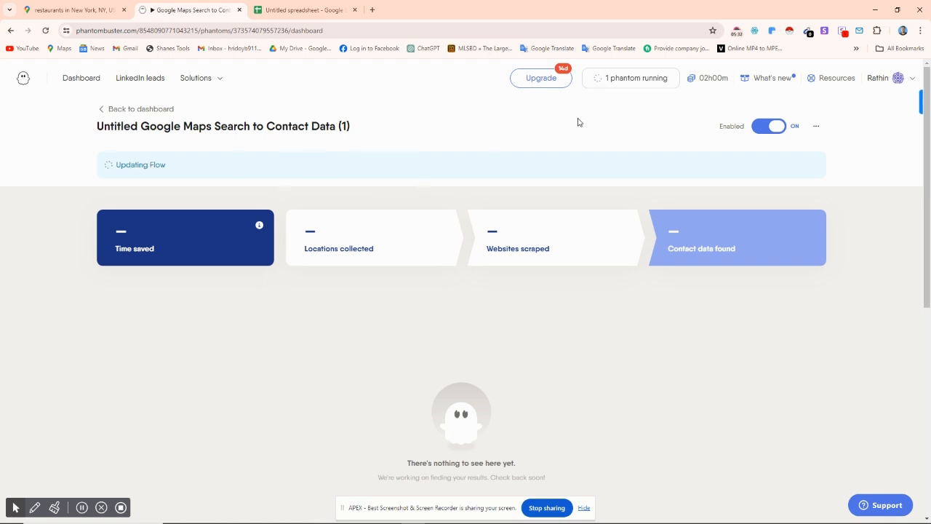
click(198, 78)
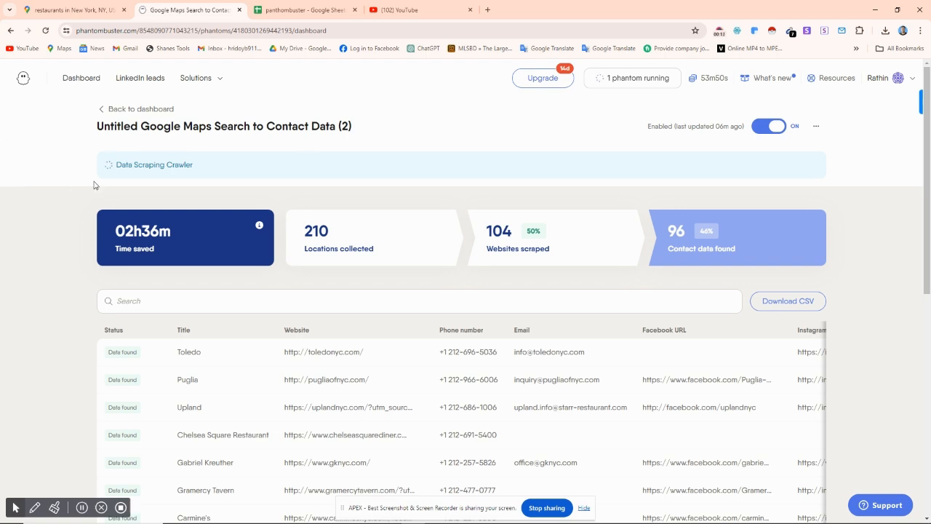
Step: Look over the scraped restaurant results and download them as a CSV file named result in the Downloads folder
scroll(614, 248, down, 3)
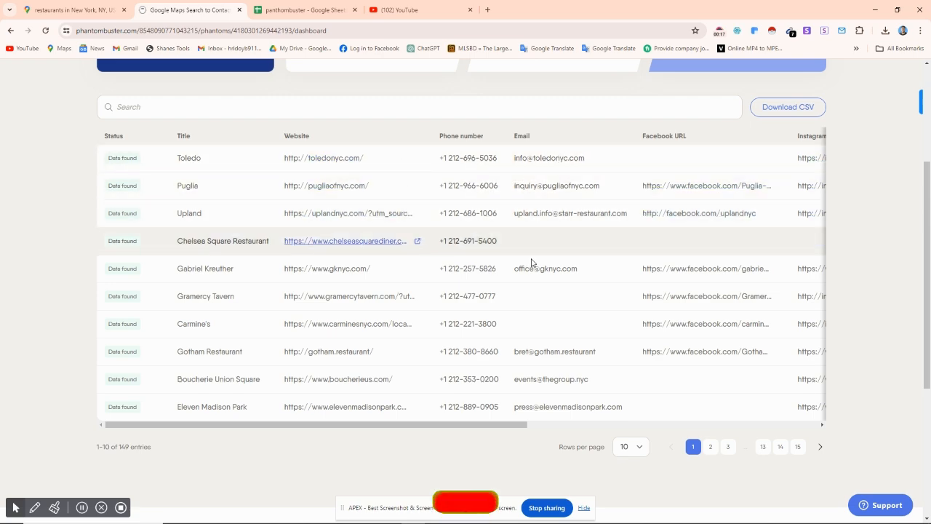
scroll(531, 263, up, 3)
click(808, 256)
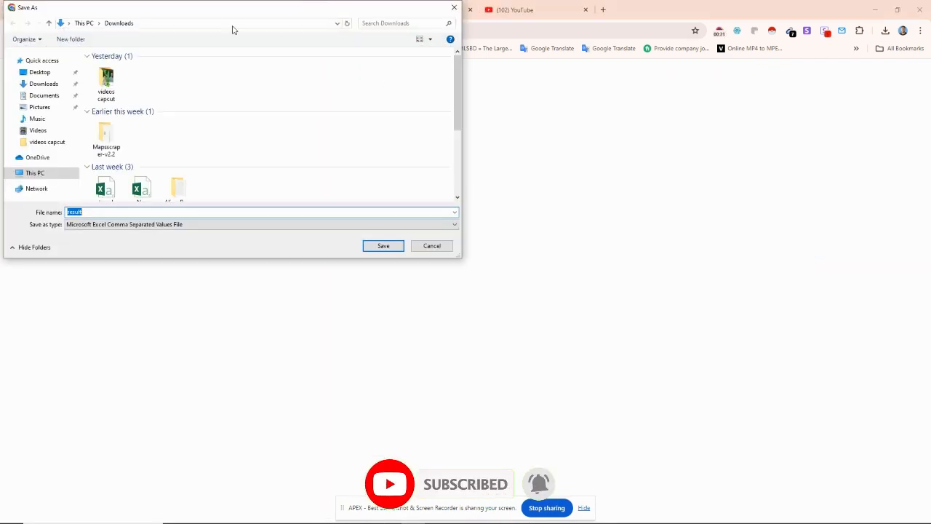
click(58, 85)
click(381, 247)
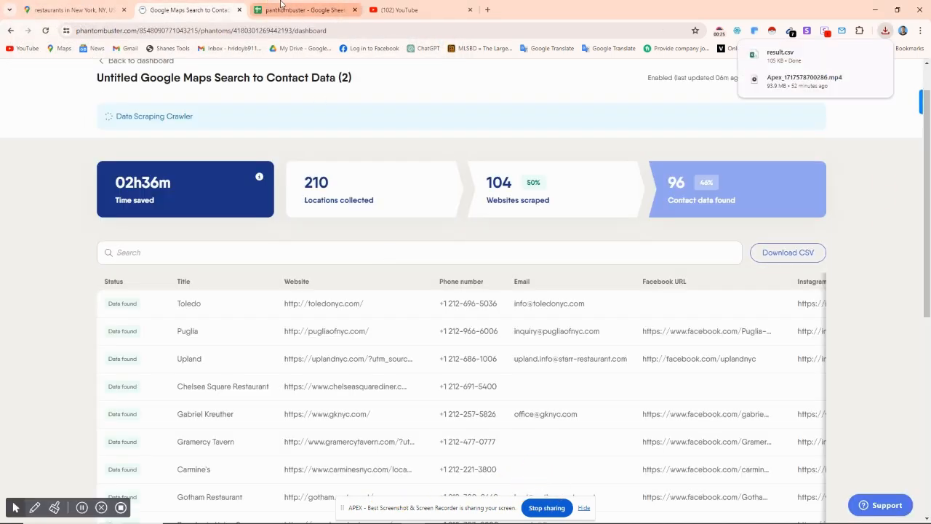
Step: Switch to the panthombuster spreadsheet in Google Sheets and upload result.csv from Downloads as the file to import
click(295, 10)
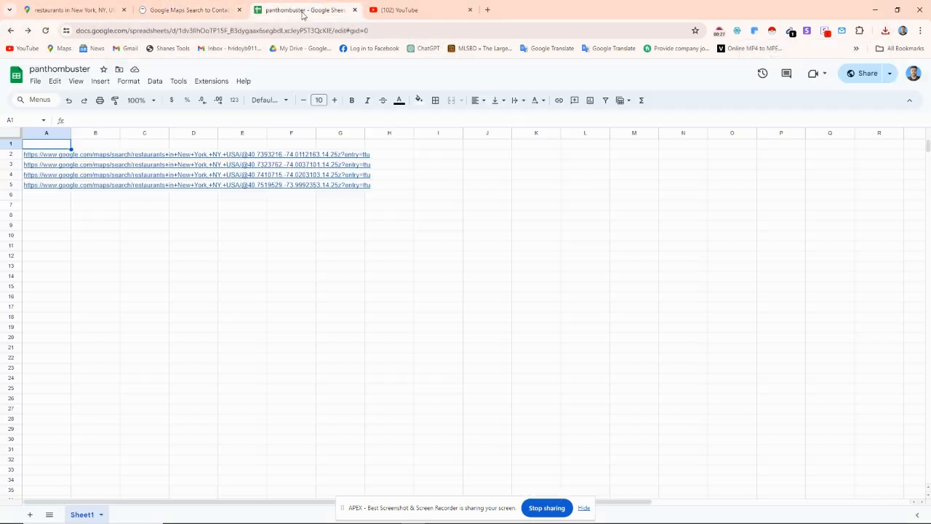
click(33, 82)
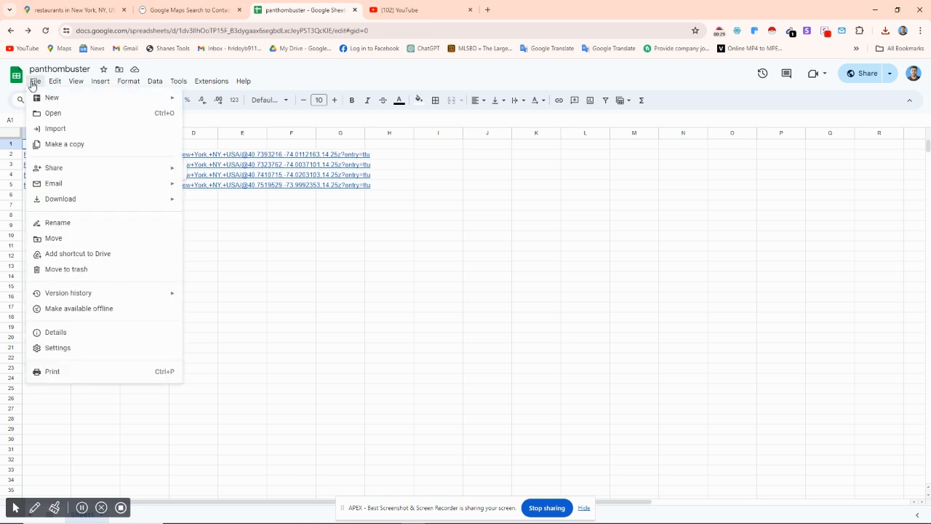
click(52, 130)
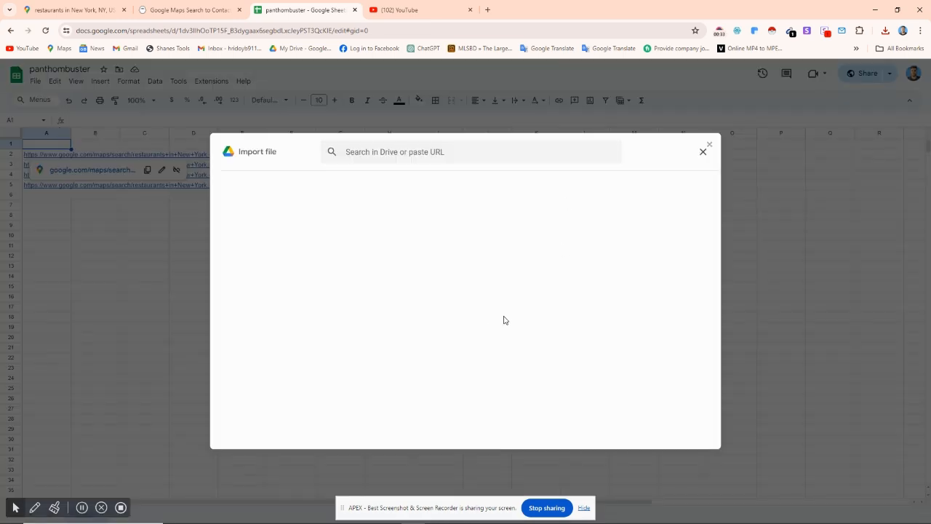
click(383, 183)
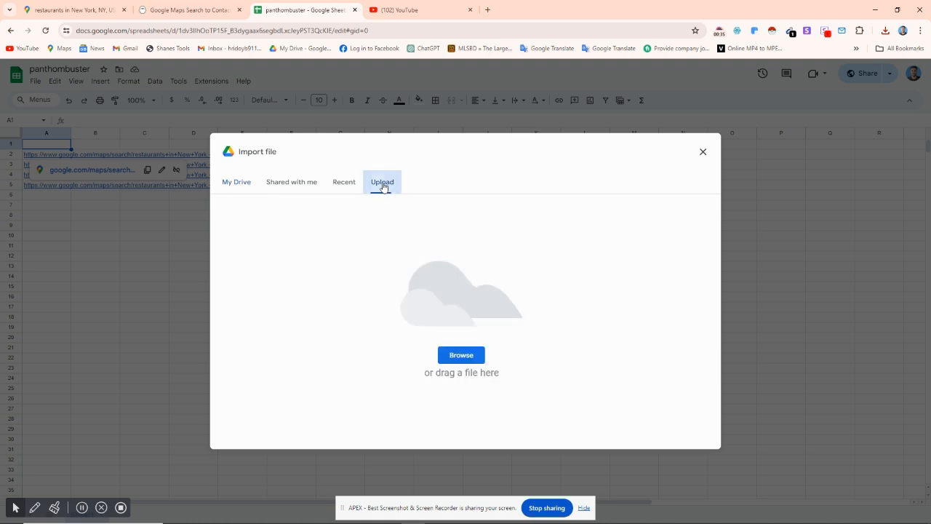
click(474, 356)
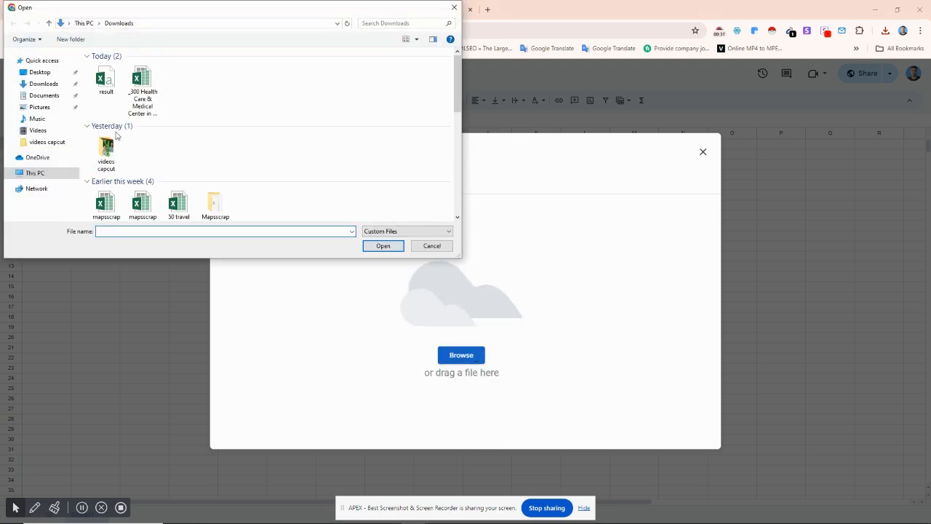
click(105, 80)
click(384, 246)
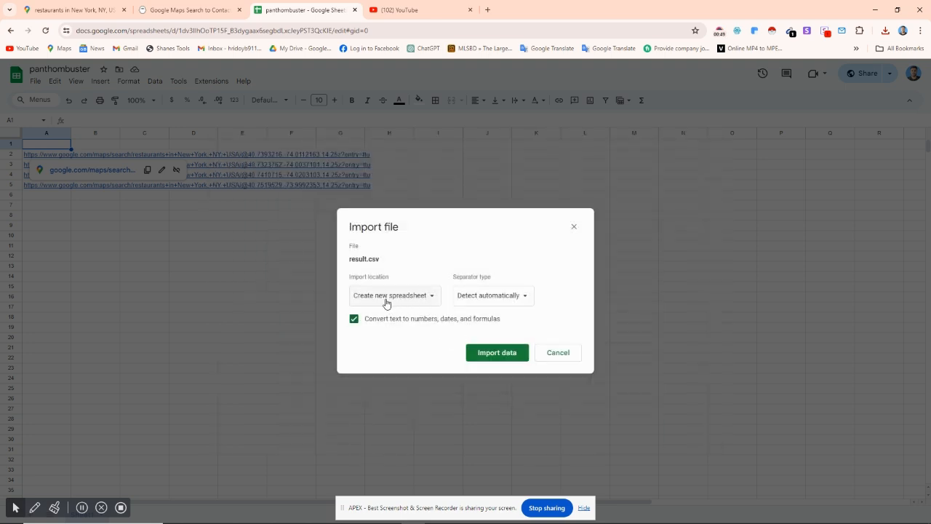
Step: Set the import location to Insert new sheet(s) and import the data from result.csv
click(420, 296)
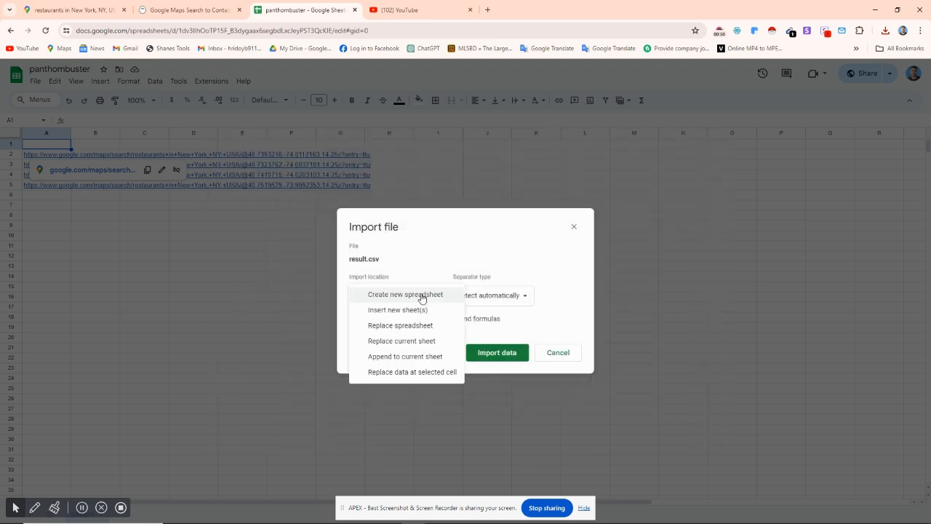
click(412, 312)
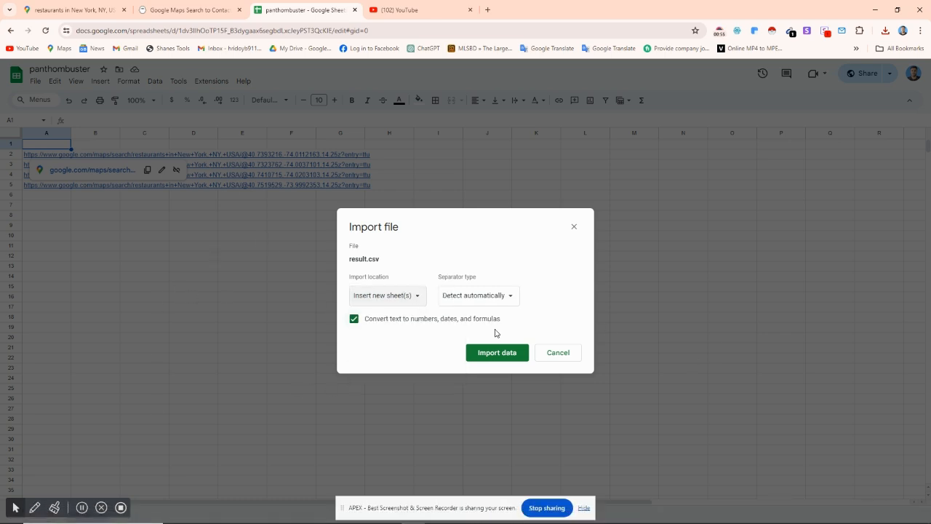
click(504, 354)
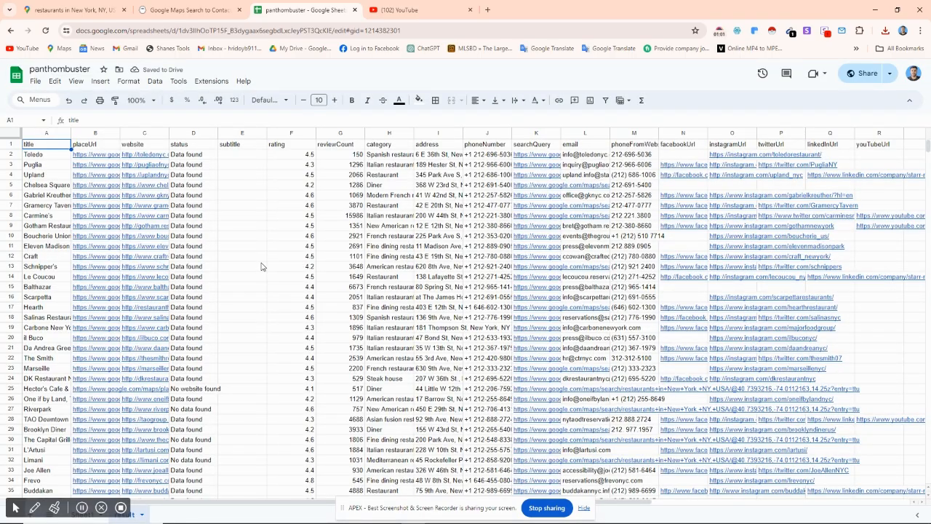
Step: Look through the imported restaurant rows and delete the placeUrl column
click(261, 267)
scroll(443, 290, down, 6)
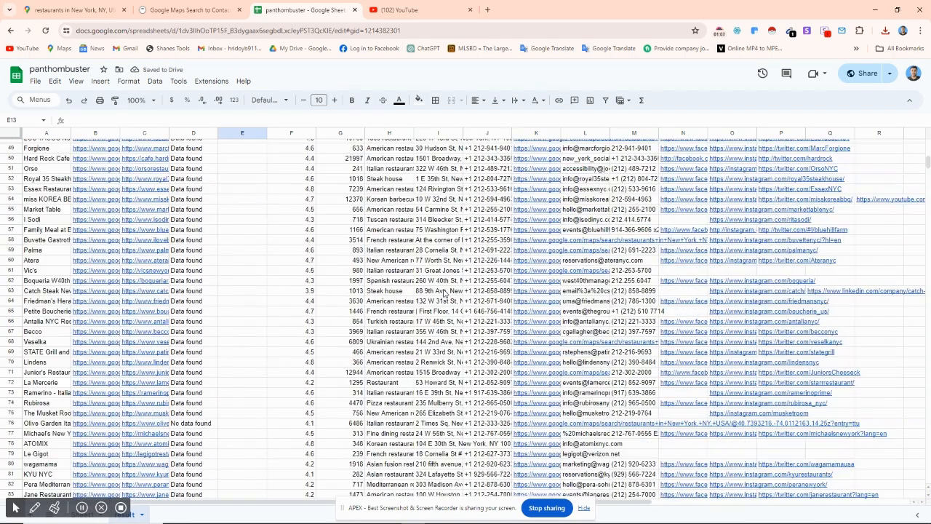
scroll(443, 295, up, 10)
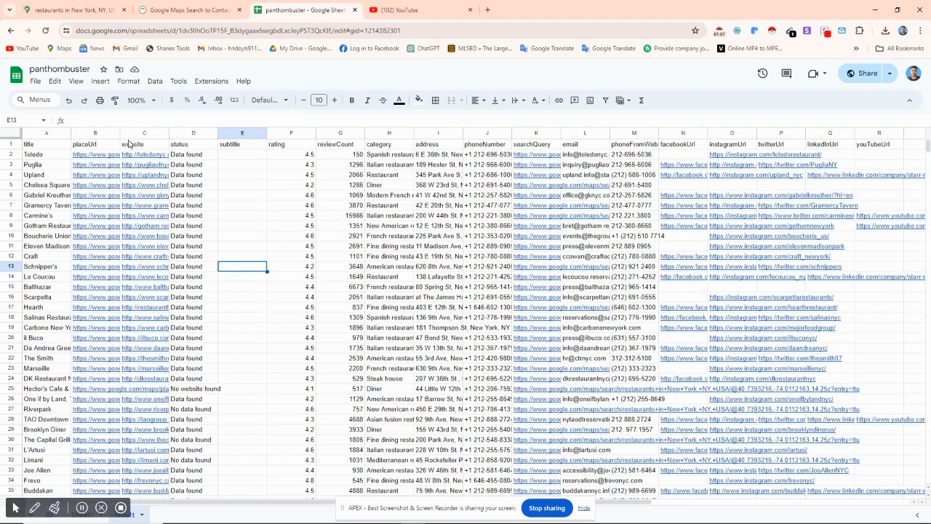
right_click(91, 134)
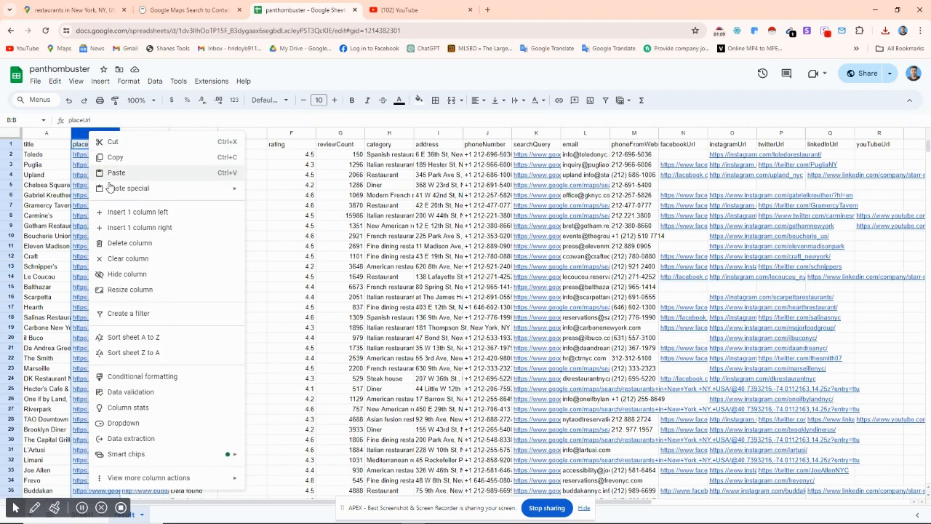
click(130, 243)
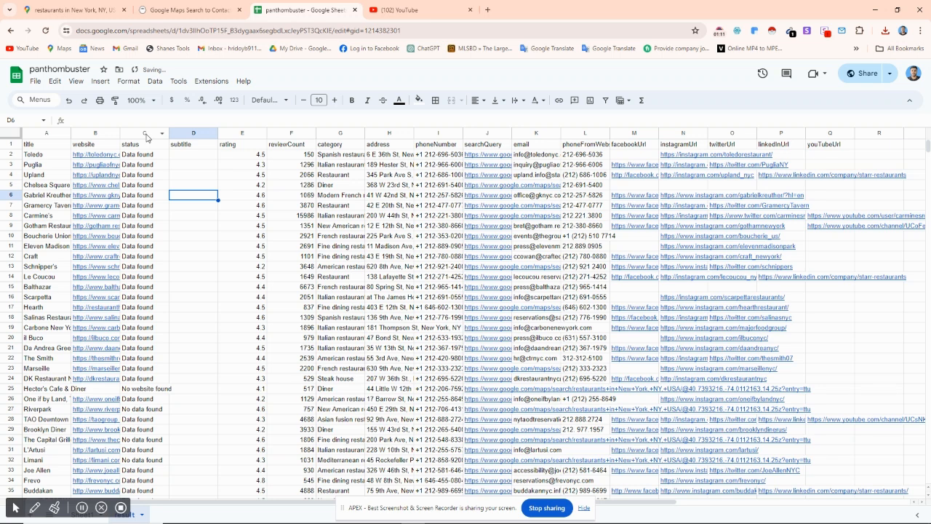
Step: Delete the status and subtitle columns from the imported sheet
drag(146, 134, 213, 133)
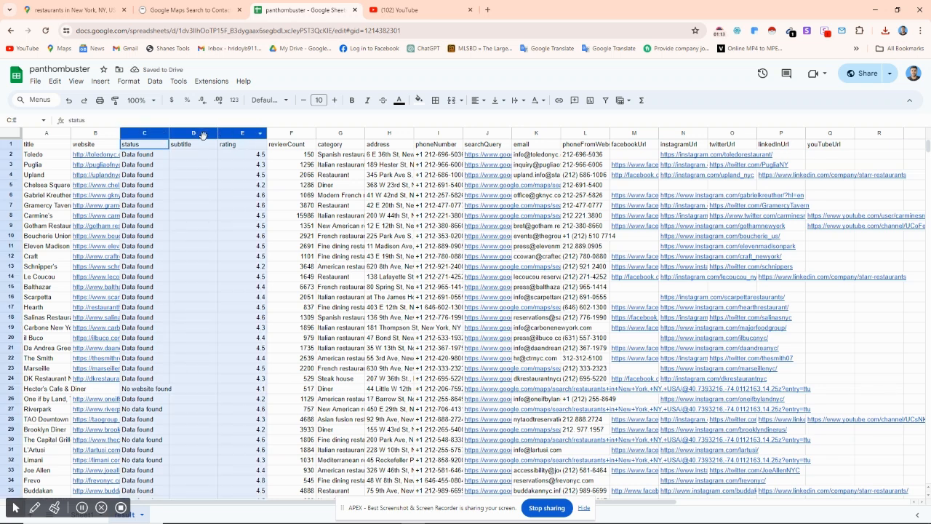
right_click(192, 135)
click(233, 246)
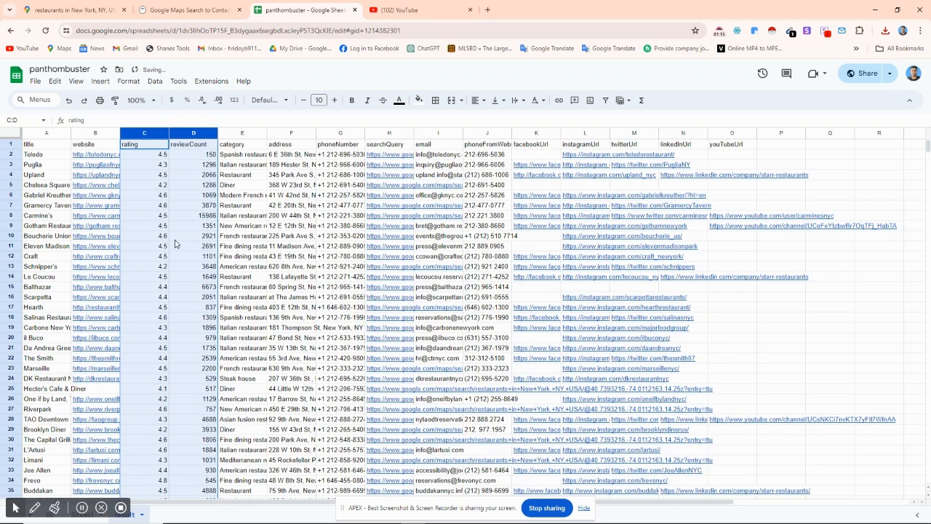
click(149, 227)
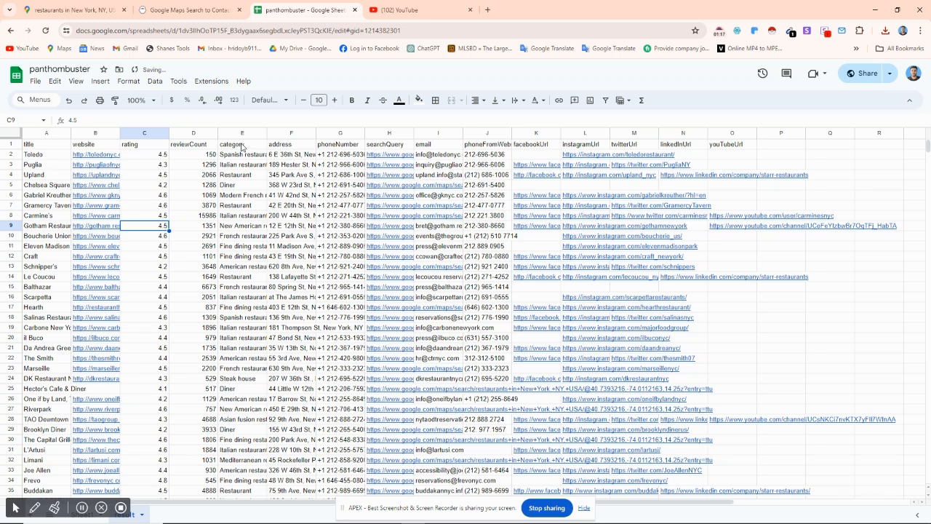
Step: Delete the searchQuery and phoneFromWebsite columns from the imported sheet
drag(415, 134, 463, 133)
right_click(422, 135)
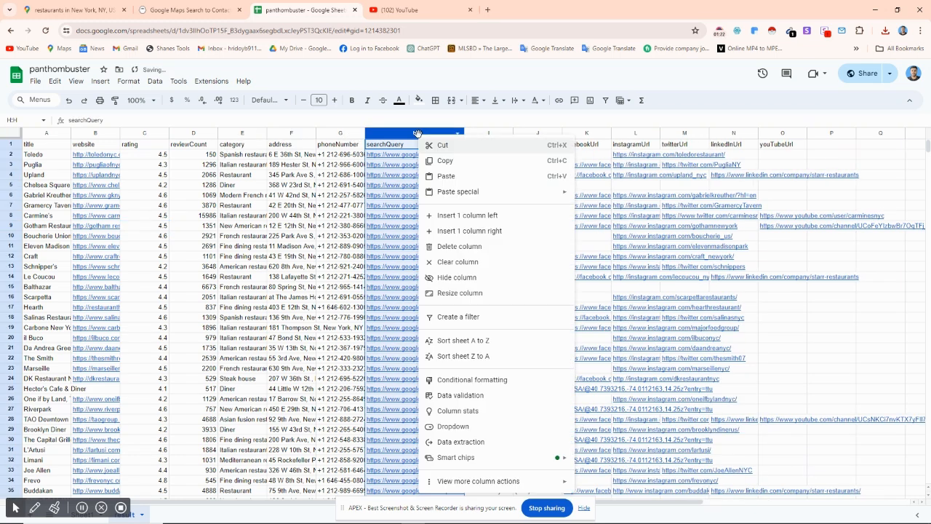
click(448, 246)
click(524, 218)
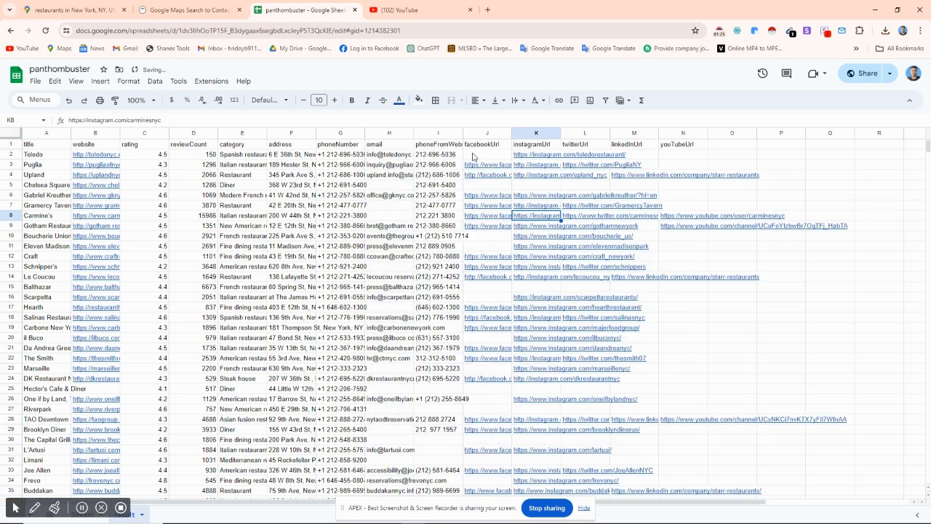
right_click(436, 139)
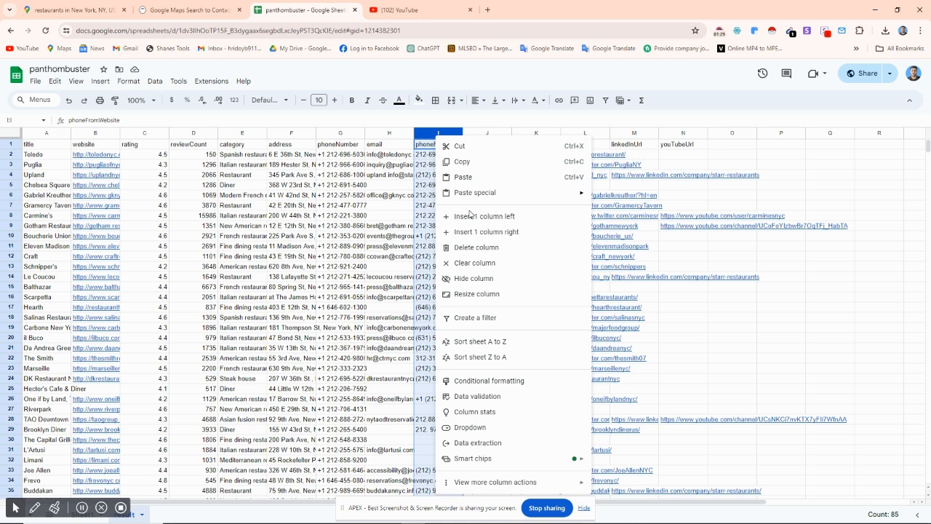
click(466, 245)
click(742, 260)
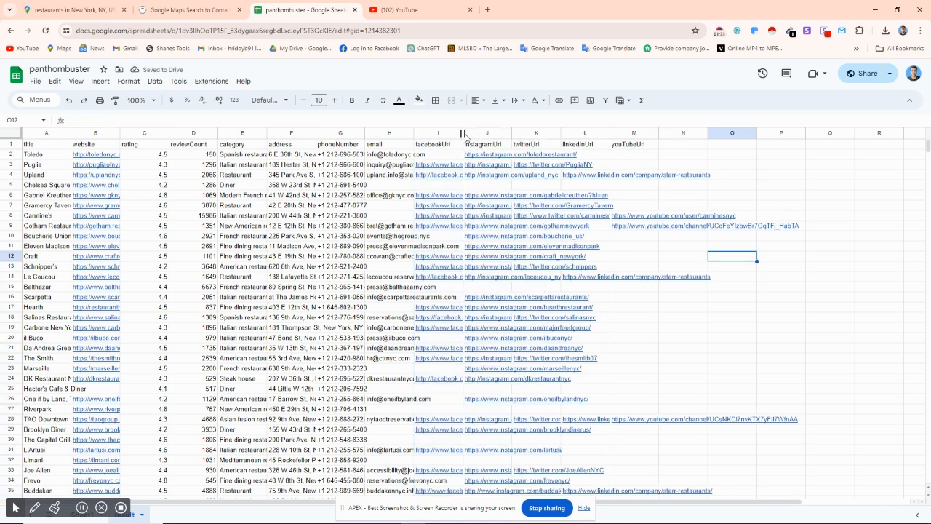
Step: Widen the facebookUrl and email columns and look through the restaurant contact rows
drag(464, 133, 487, 133)
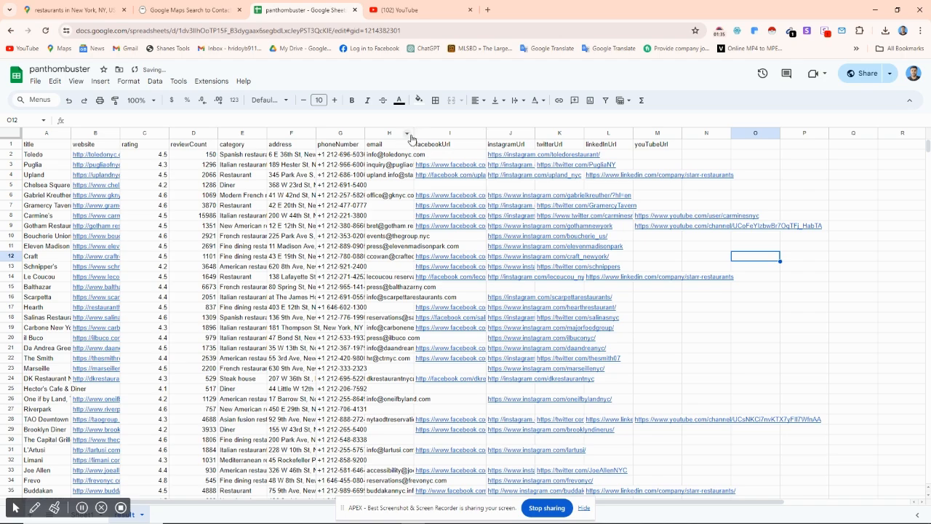
drag(414, 132, 485, 132)
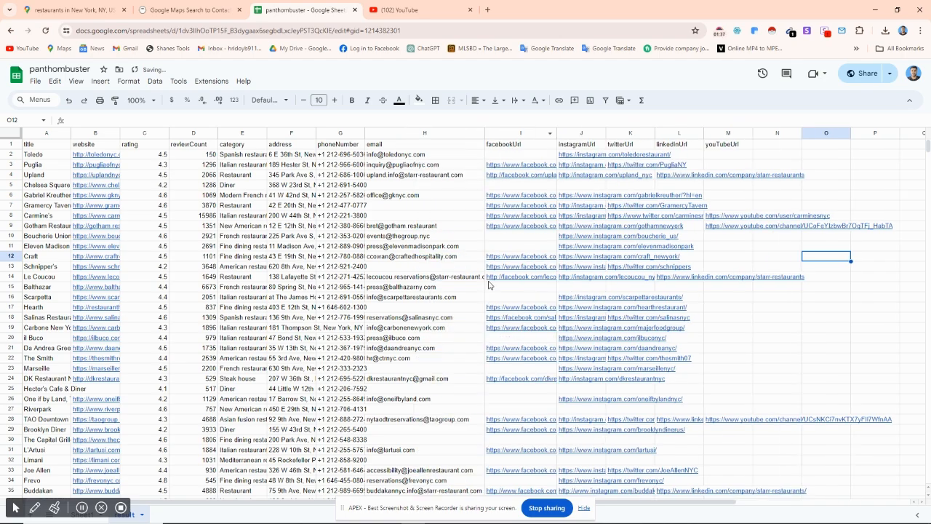
scroll(489, 285, down, 8)
scroll(489, 285, down, 10)
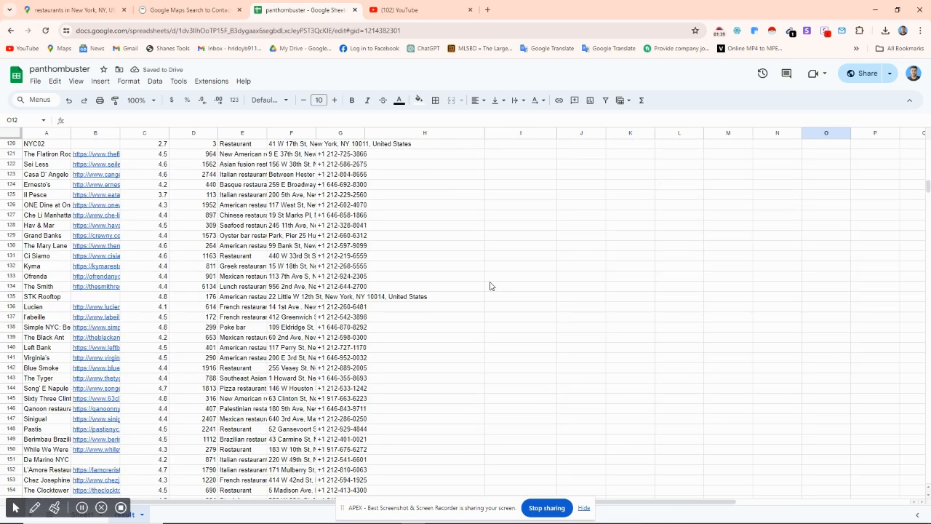
scroll(490, 286, down, 3)
scroll(490, 286, up, 8)
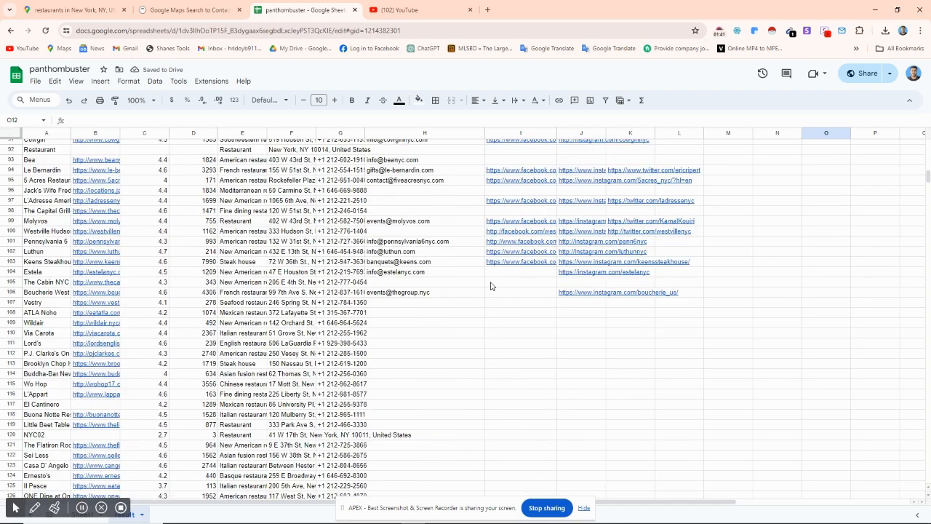
Step: Look through the email column from the first restaurant row to the last and check which restaurants have an address
click(402, 293)
scroll(450, 322, up, 15)
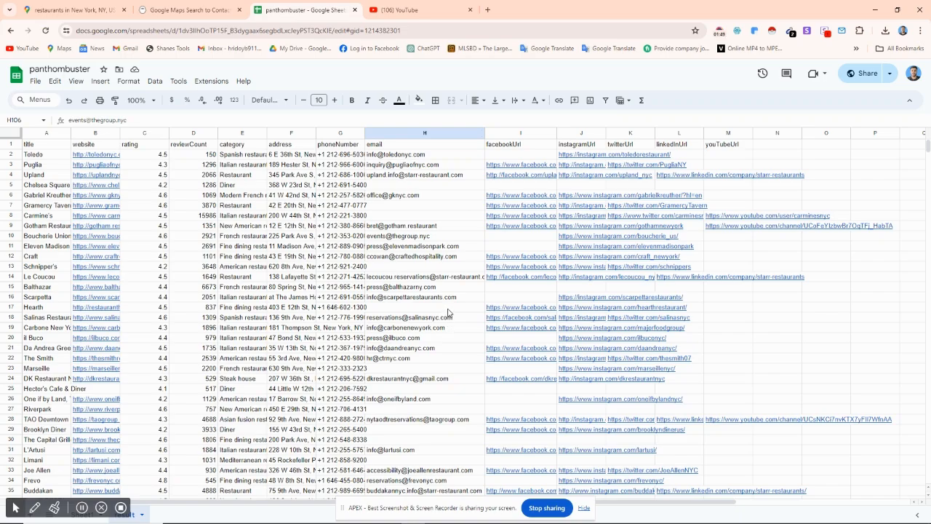
scroll(441, 208, down, 20)
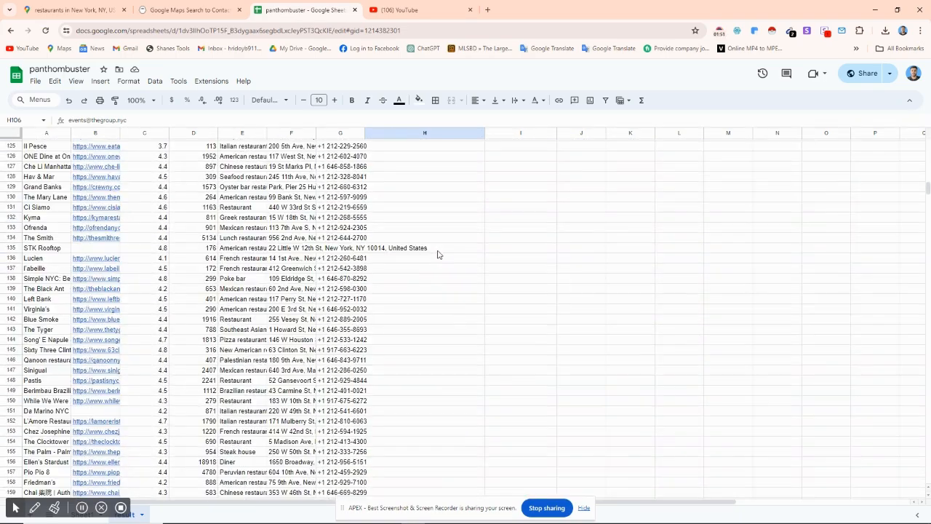
scroll(437, 253, down, 10)
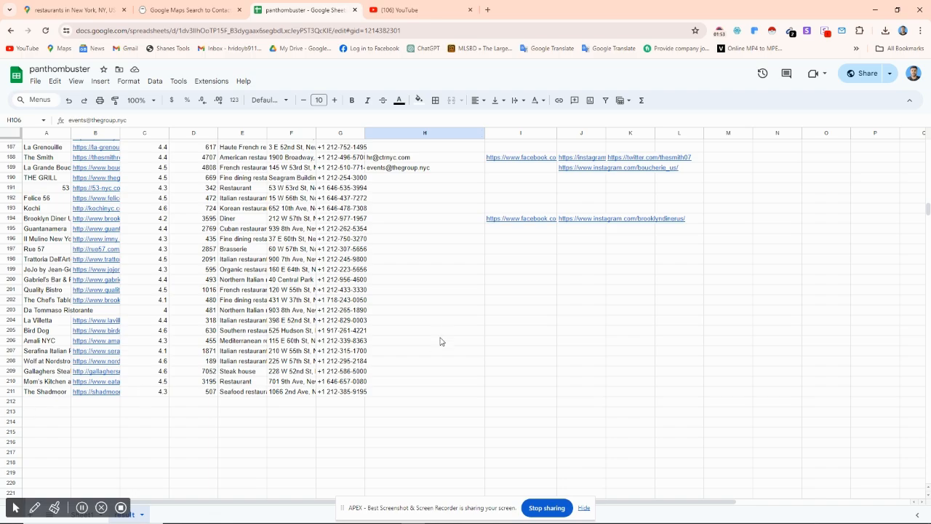
scroll(442, 339, up, 3)
click(408, 362)
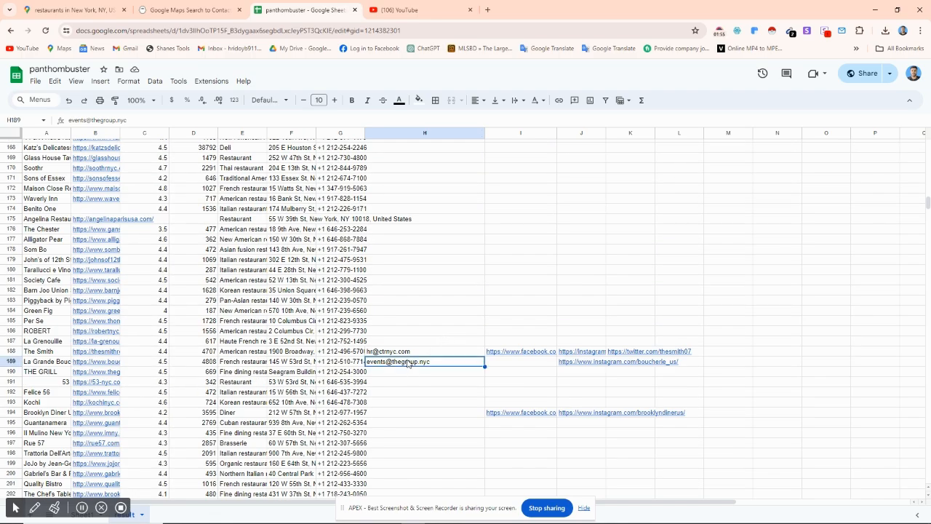
click(409, 351)
scroll(444, 379, up, 12)
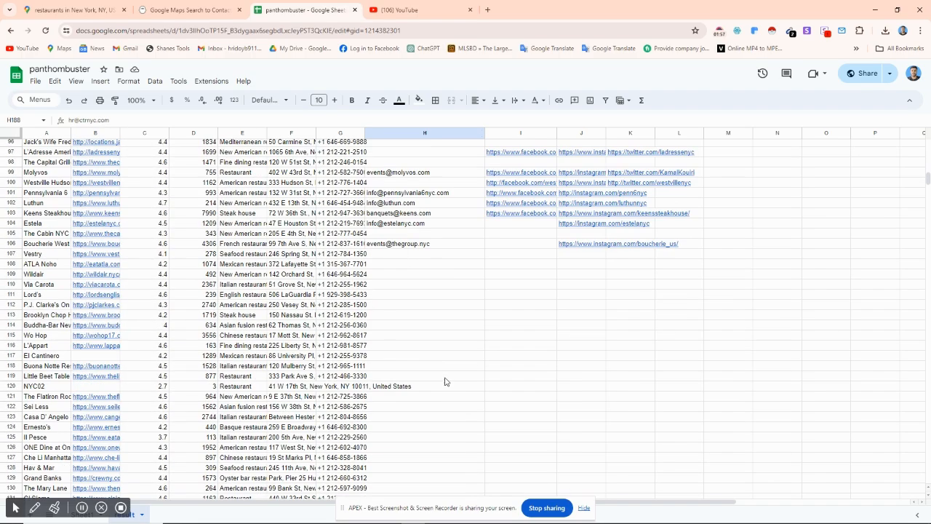
scroll(446, 382, up, 9)
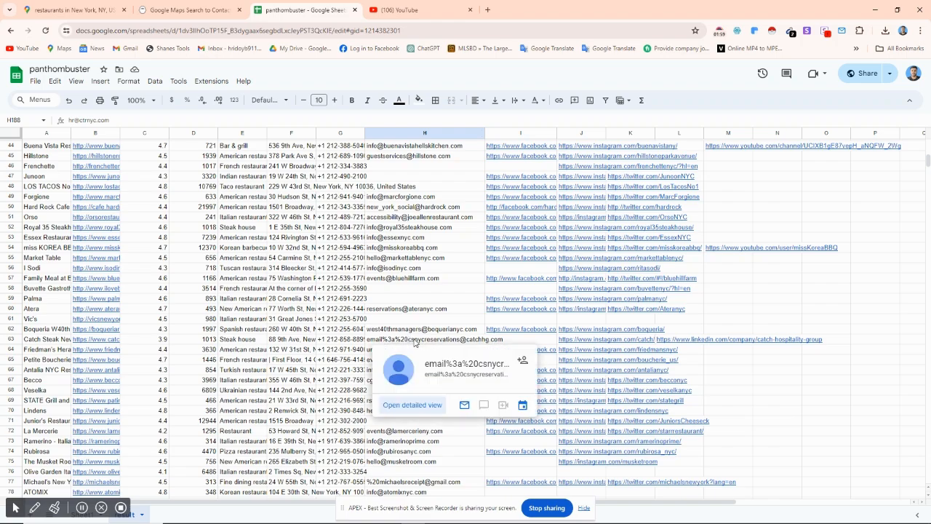
click(422, 280)
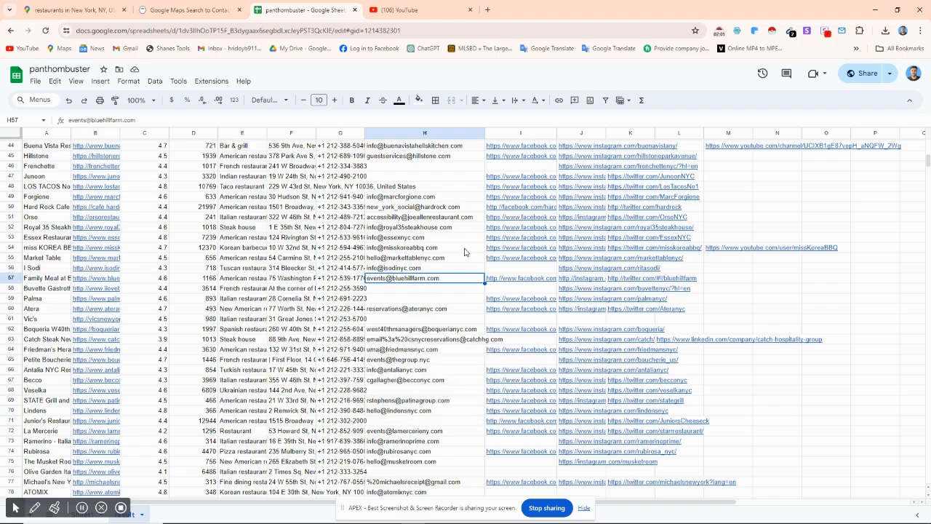
scroll(437, 372, up, 8)
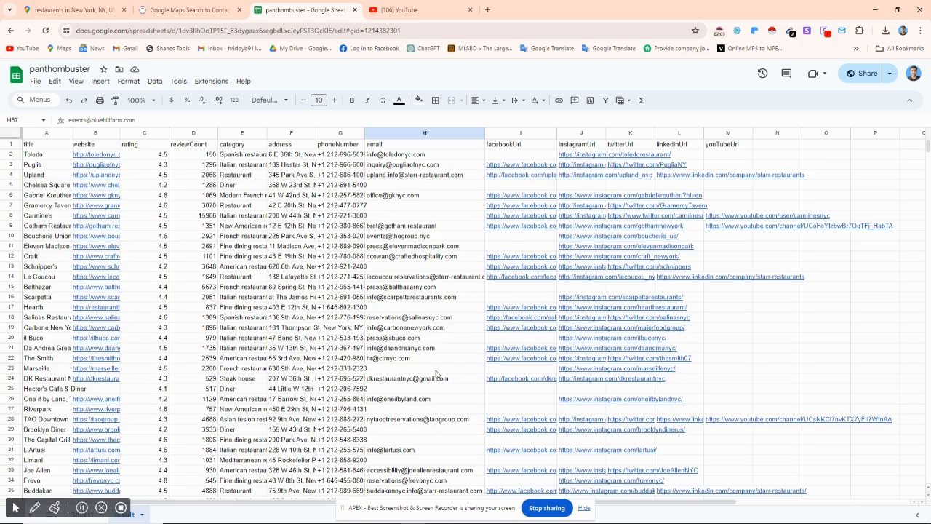
mouse_move(408, 205)
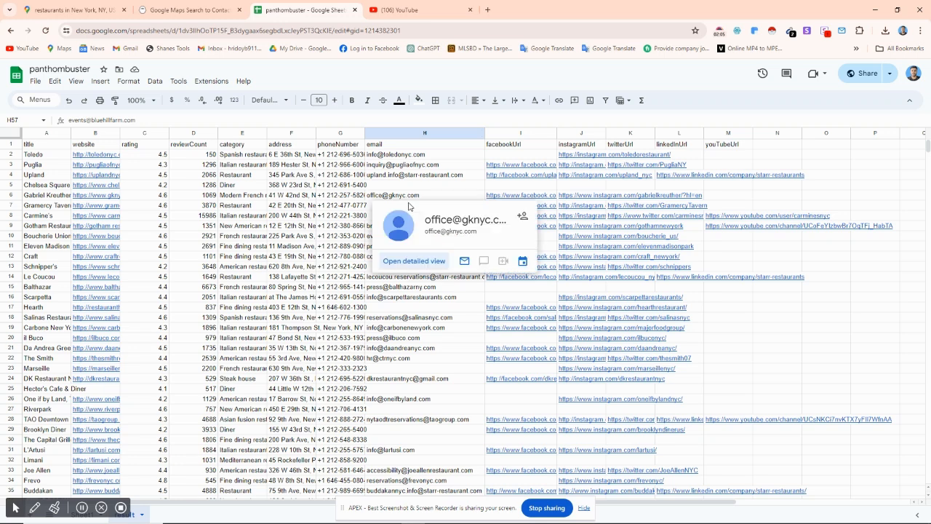
click(446, 186)
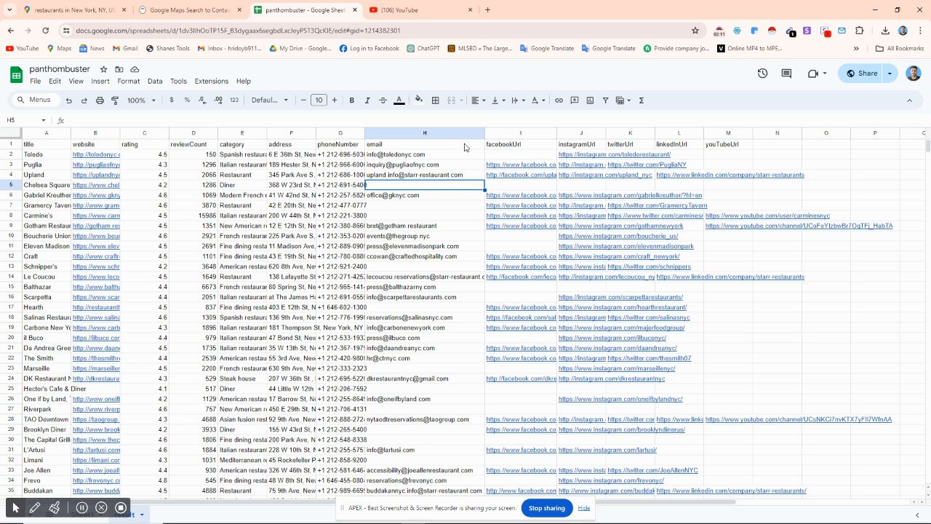
click(442, 215)
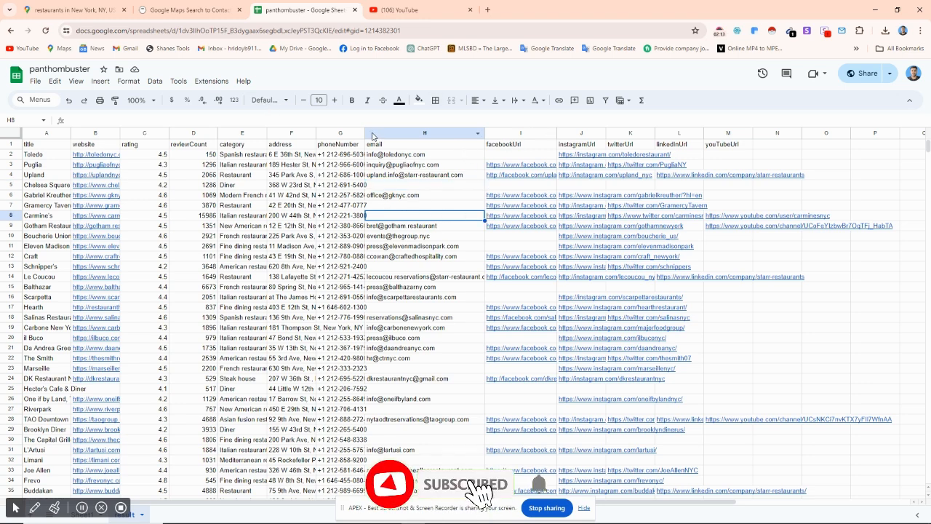
Step: Widen the phoneNumber column to show full numbers, widen the website column slightly, and dismiss the browser notification
drag(365, 136, 395, 136)
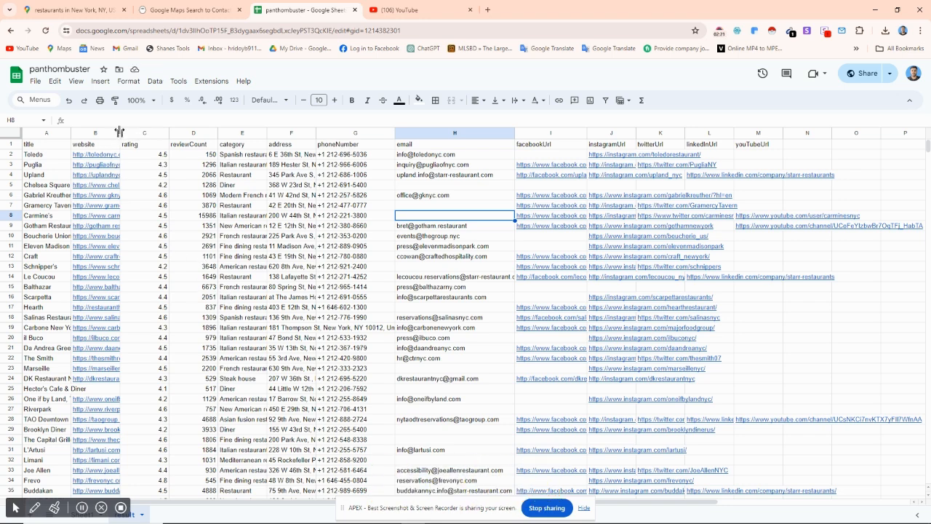
drag(119, 132, 134, 145)
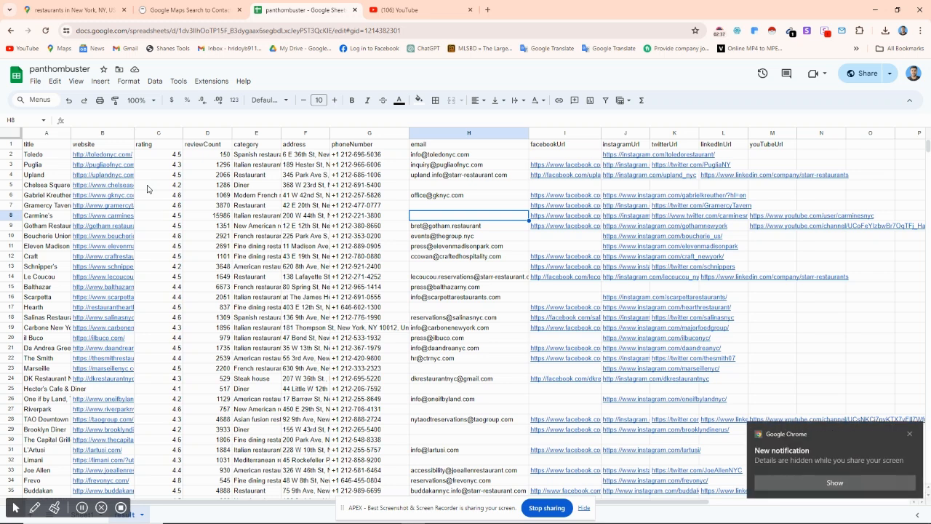
click(910, 433)
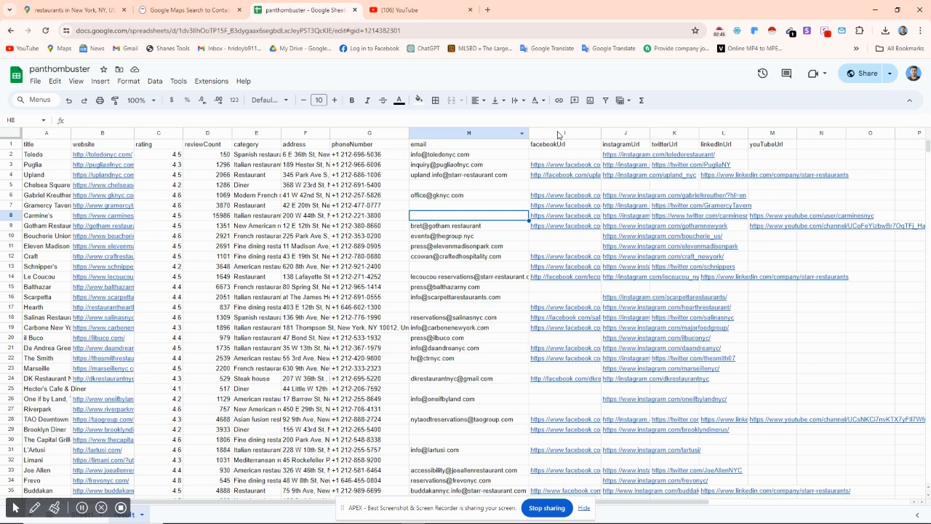
mouse_move(613, 181)
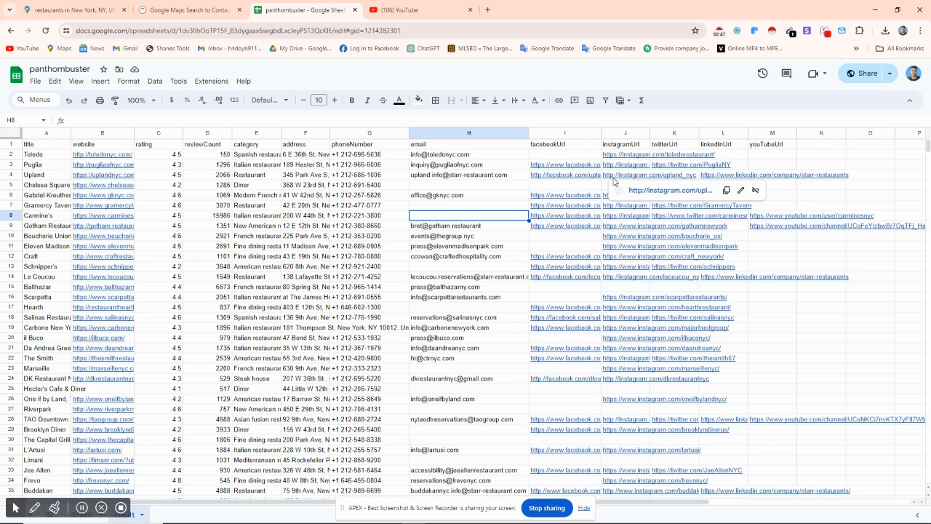